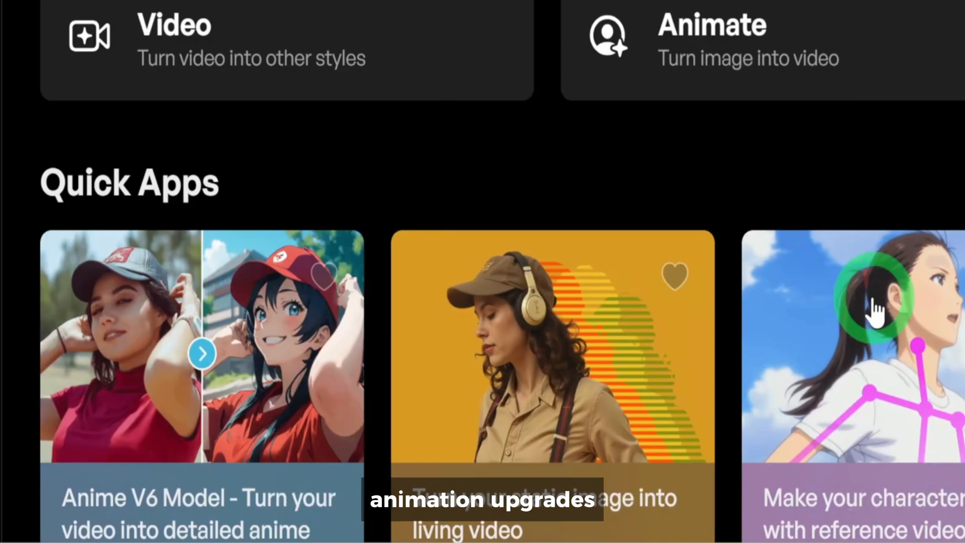
Step: Open the Restyle quick app and upload 2024-12-25_22-28-10.png as the image to transfer styles
scroll(873, 302, "down", 3)
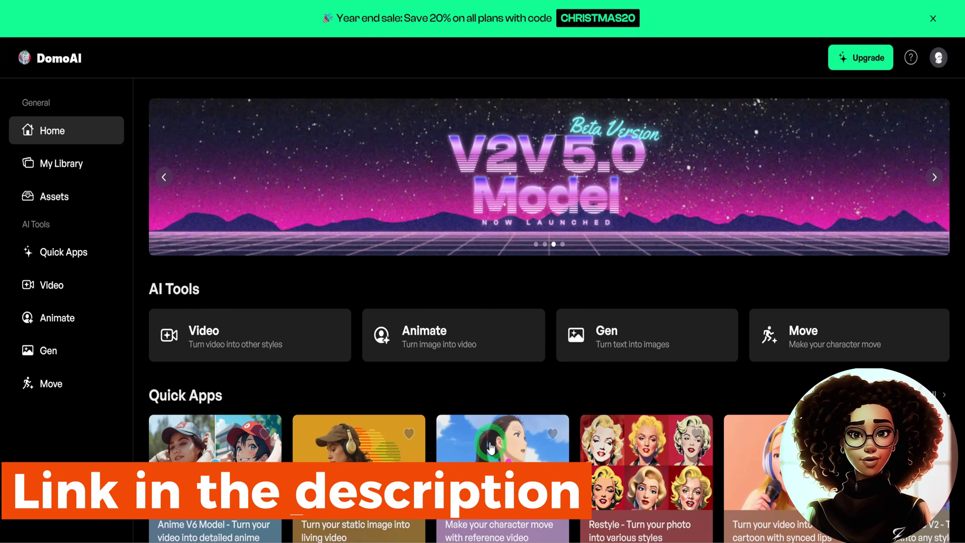
scroll(503, 448, "down", 1)
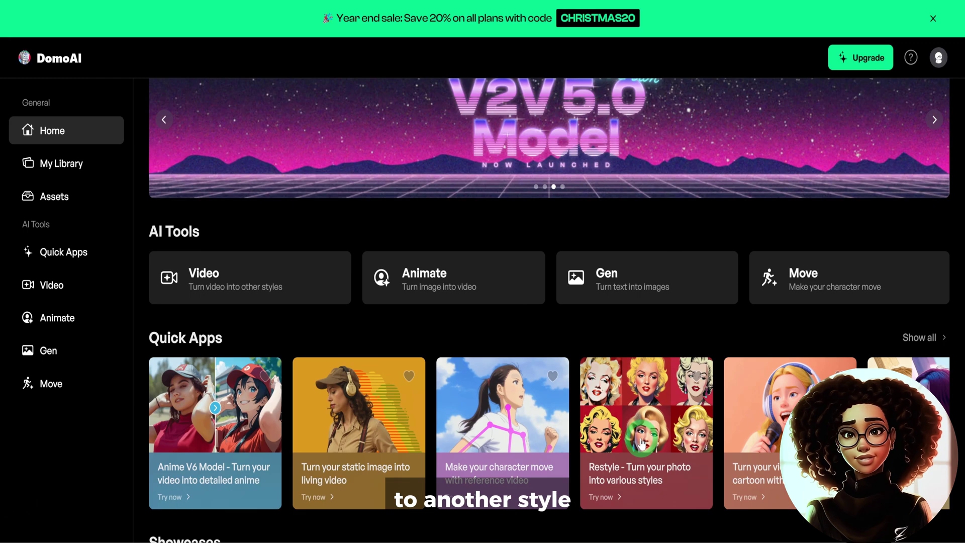
left_click(614, 412)
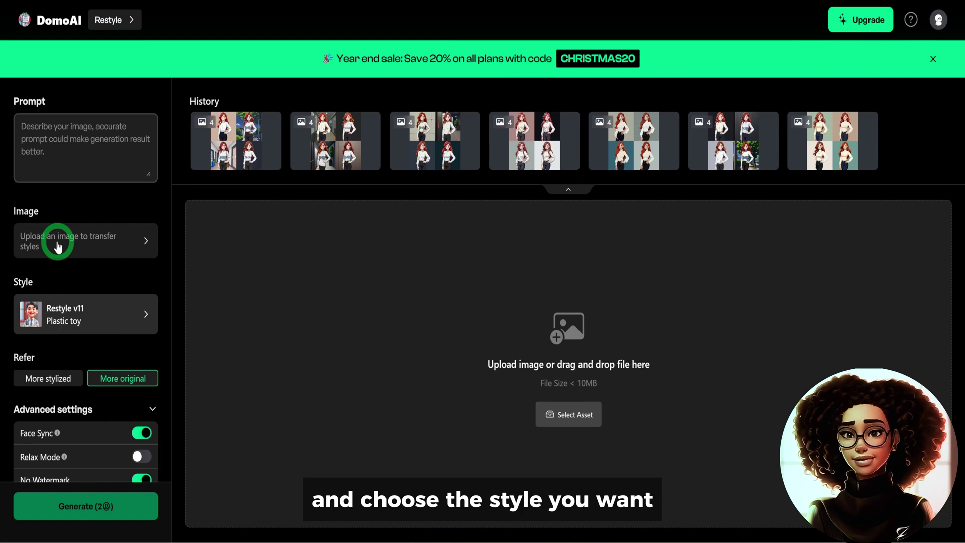
left_click(58, 246)
left_click(100, 125)
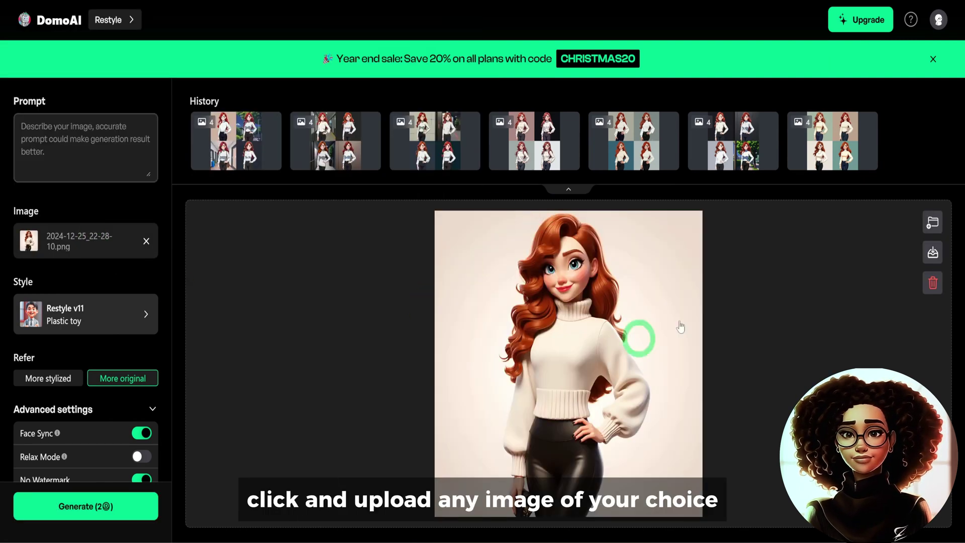
Step: Enter "Red Hair girl" as the prompt for the uploaded image
left_click(39, 142)
type("R")
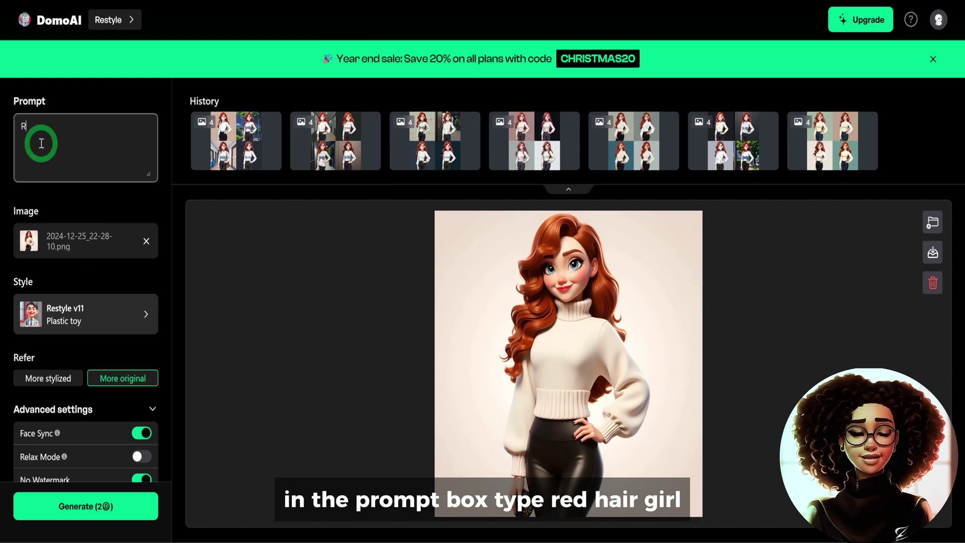
type("ed Hair gir")
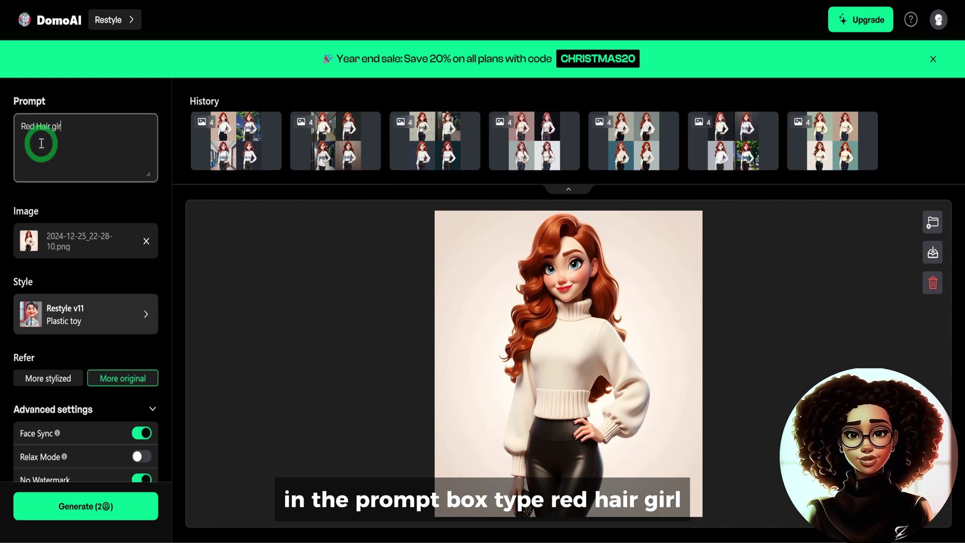
type("l")
Step: Change the style to Restyle v17 Digital illustration
scroll(39, 283, "down", 1)
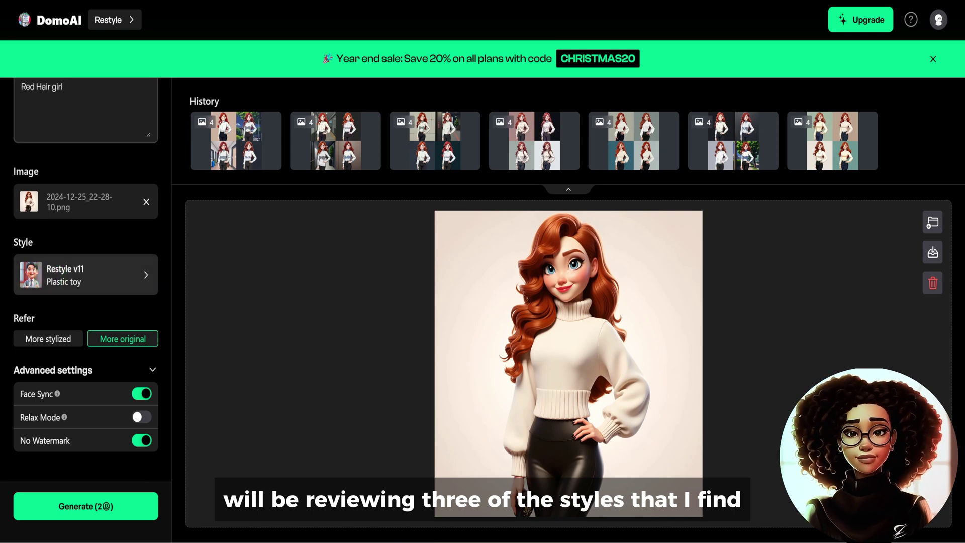
left_click(101, 262)
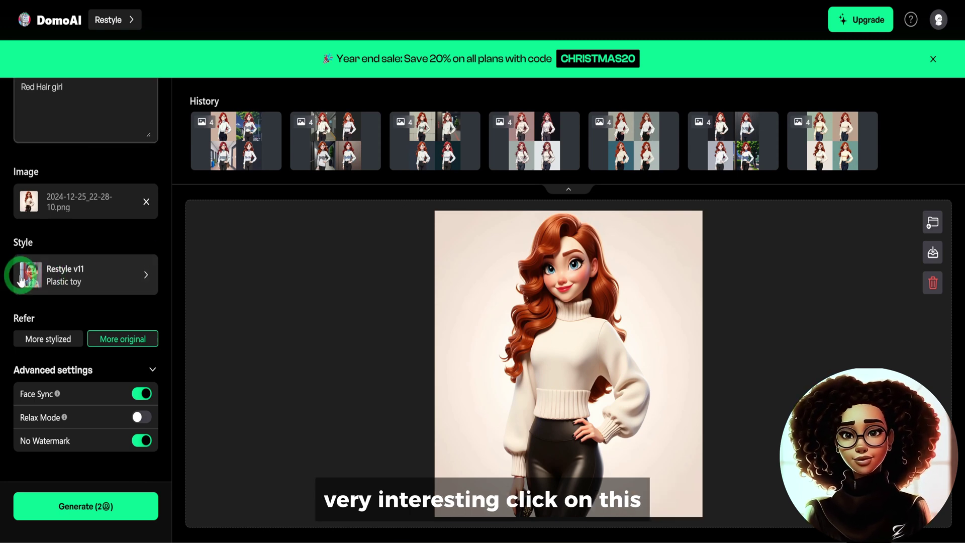
left_click(75, 273)
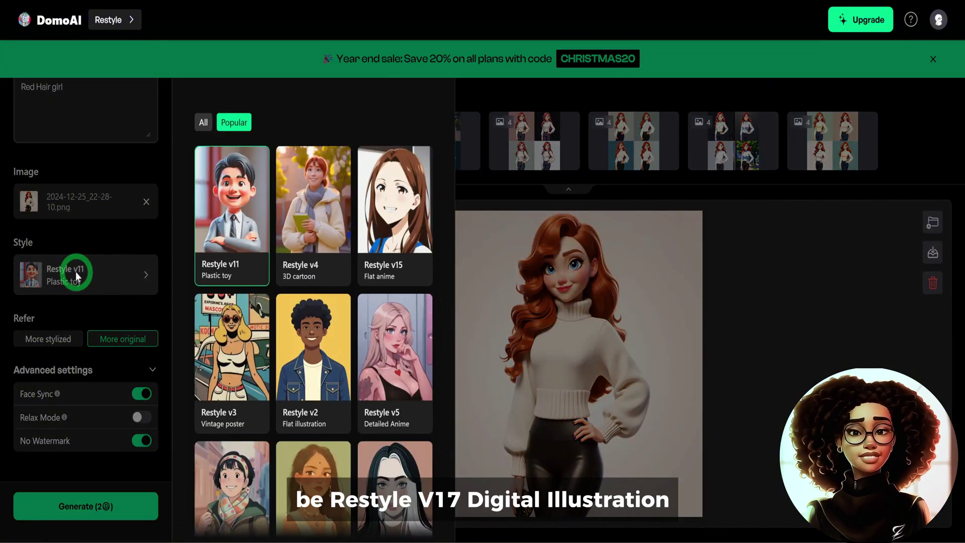
scroll(345, 288, "down", 5)
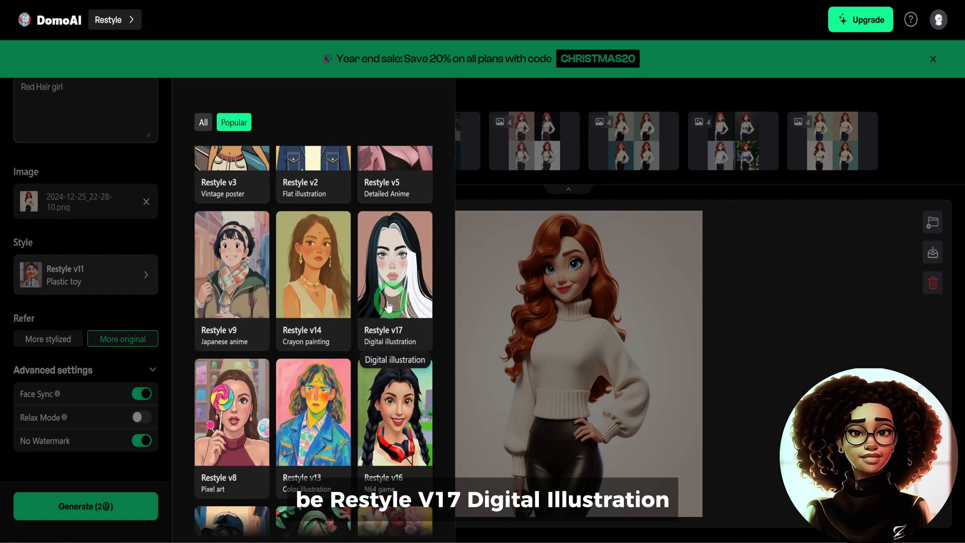
left_click(387, 312)
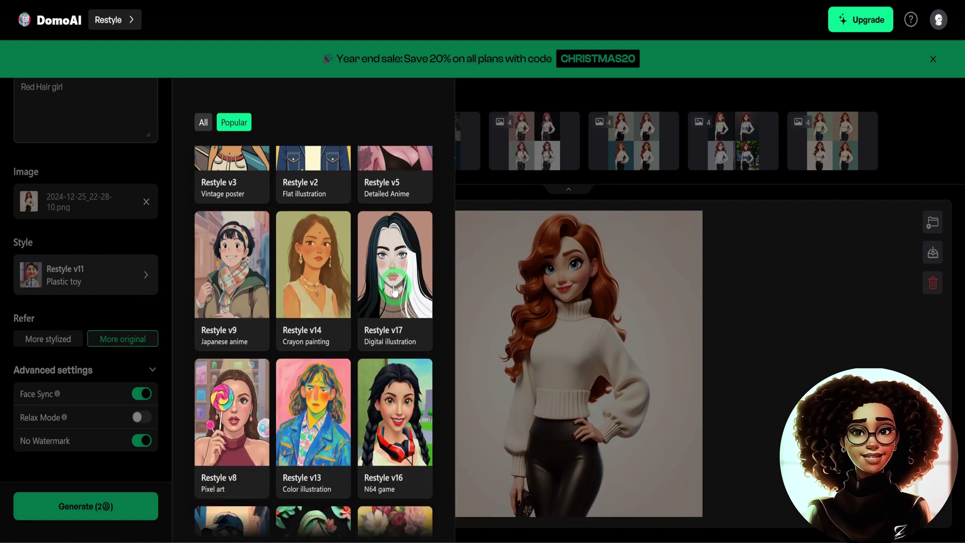
left_click(390, 285)
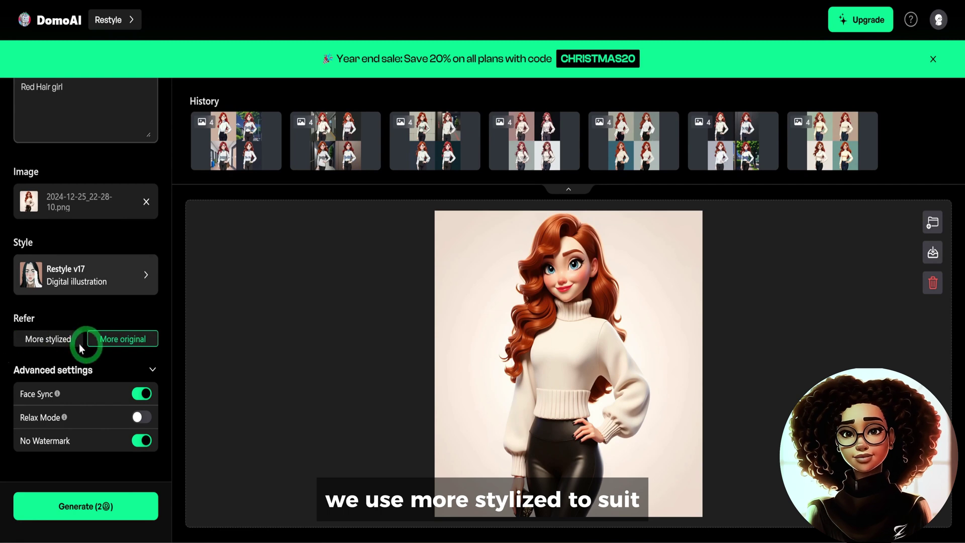
Step: Set Refer to More stylized and generate the restyled images
left_click(49, 341)
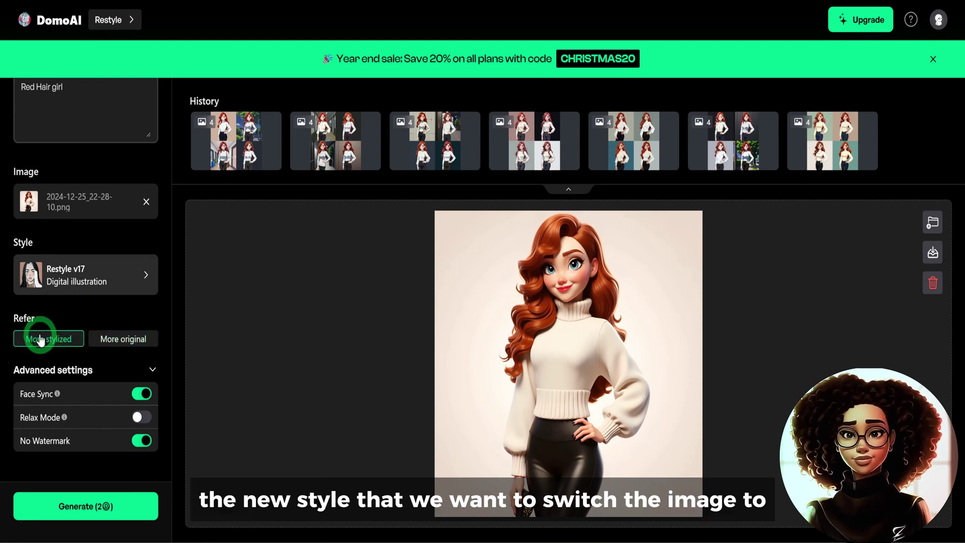
mouse_move(59, 394)
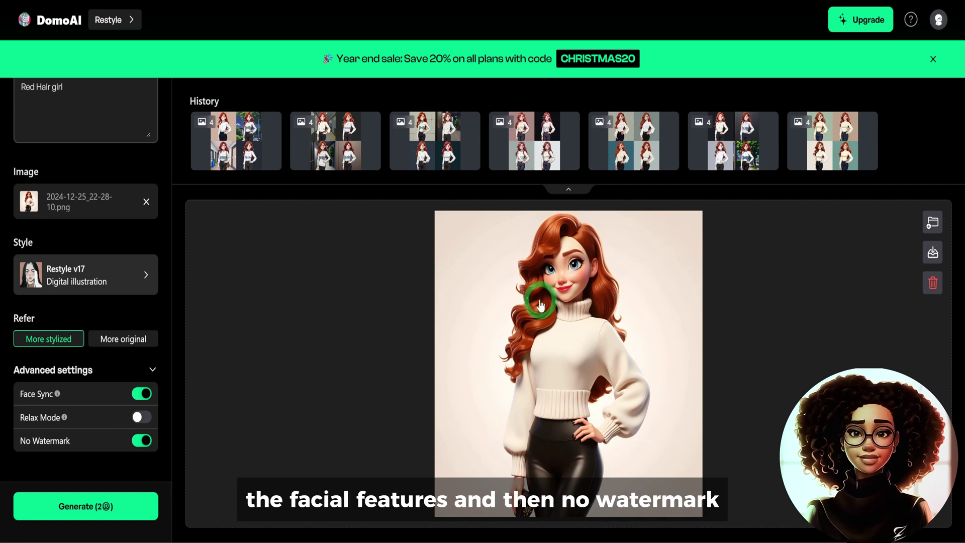
left_click(73, 510)
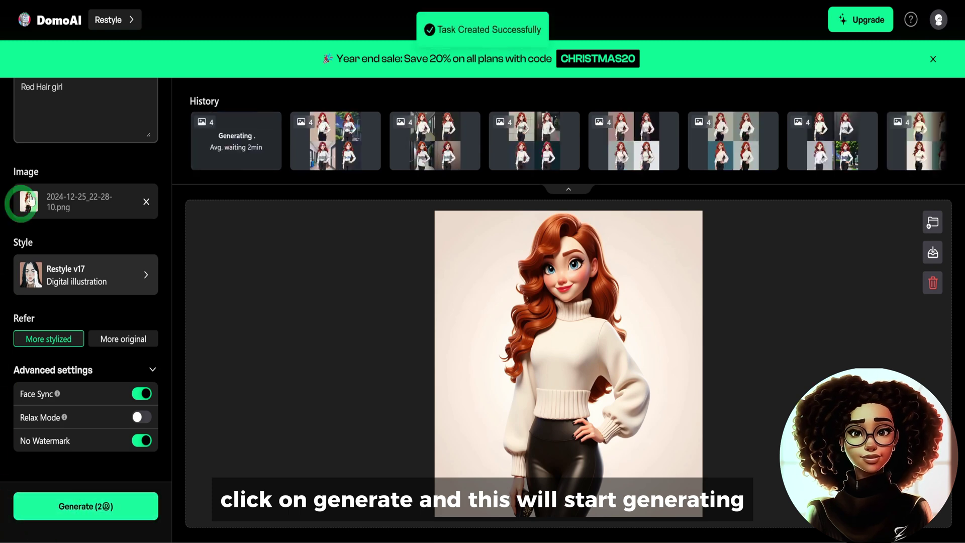
mouse_move(235, 168)
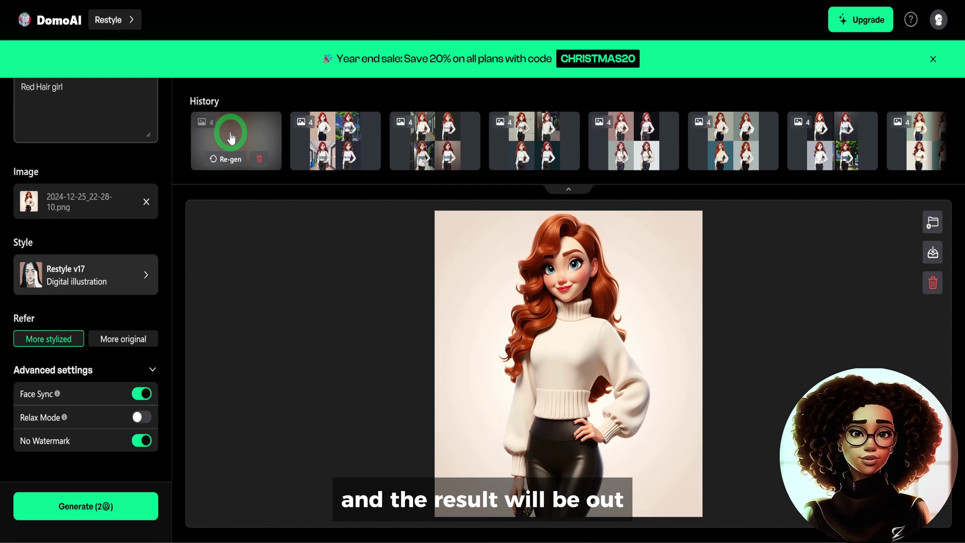
Step: Compare the digital illustration variants with one another and with the original image
left_click(442, 485)
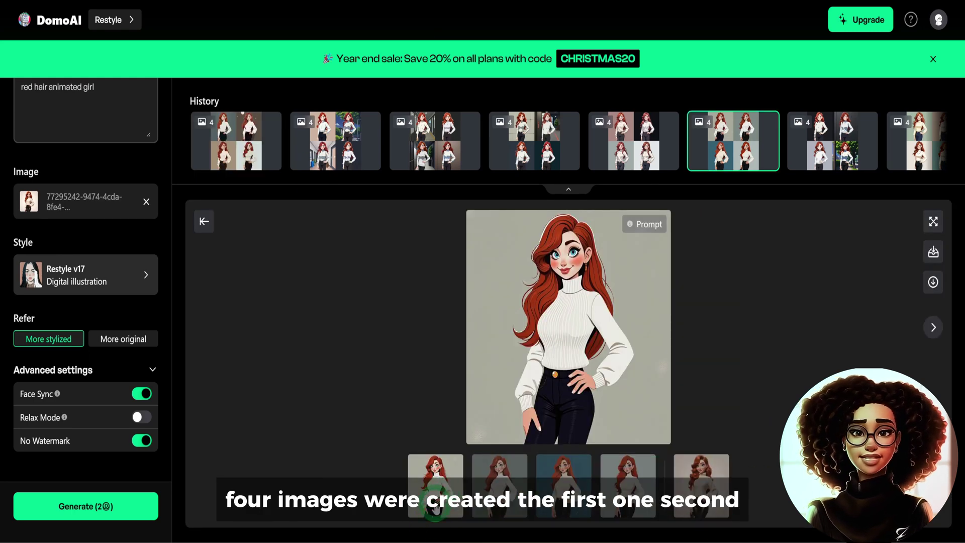
left_click(487, 486)
left_click(578, 487)
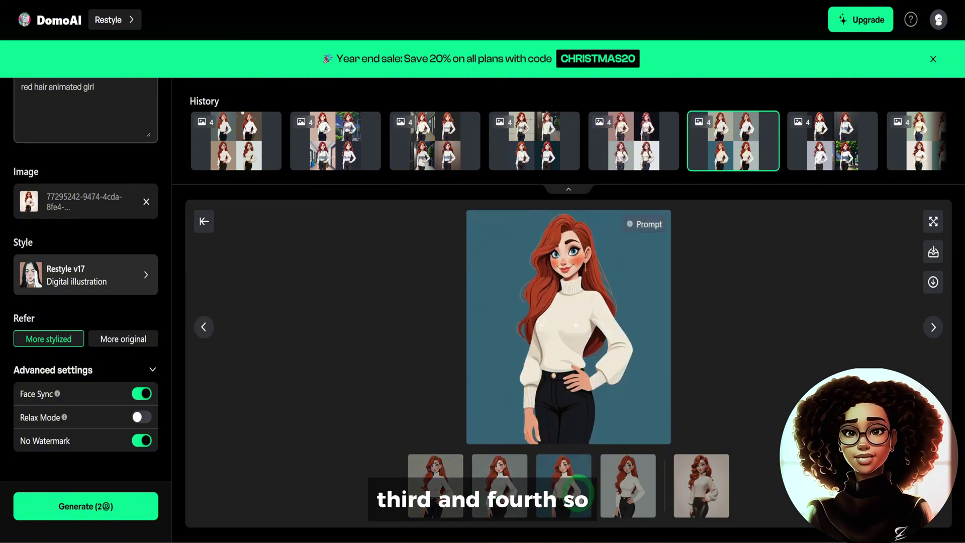
left_click(633, 487)
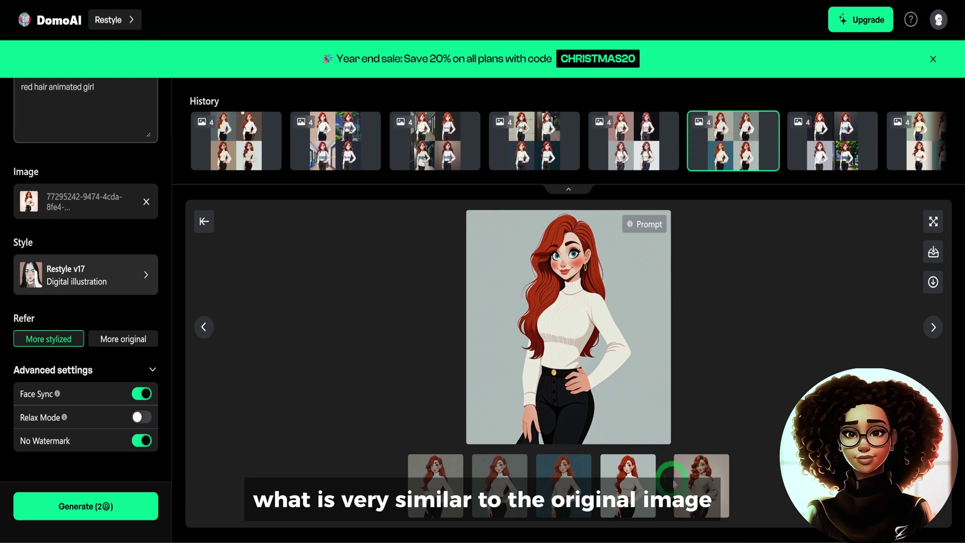
left_click(674, 482)
Step: Upscale the digital illustration variant with the blue background
left_click(565, 319)
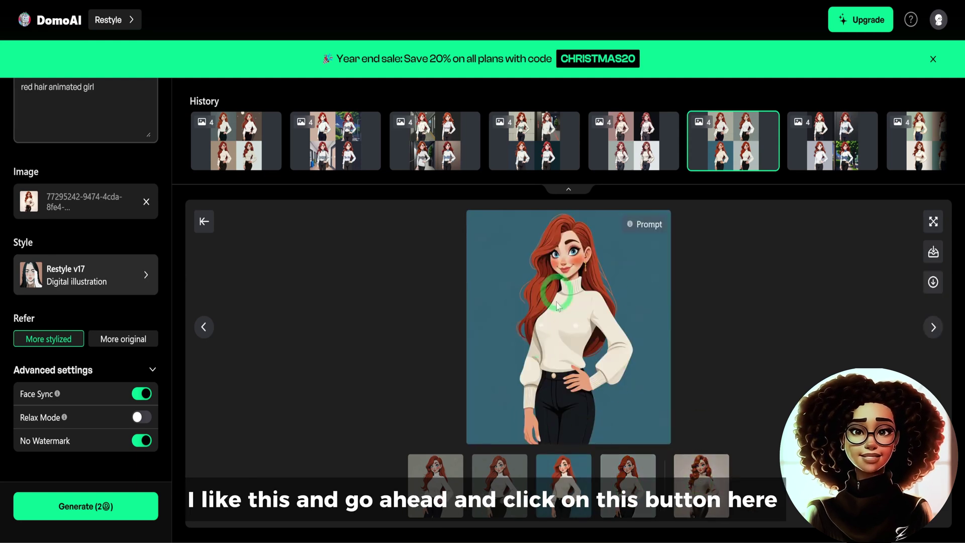
left_click(639, 281)
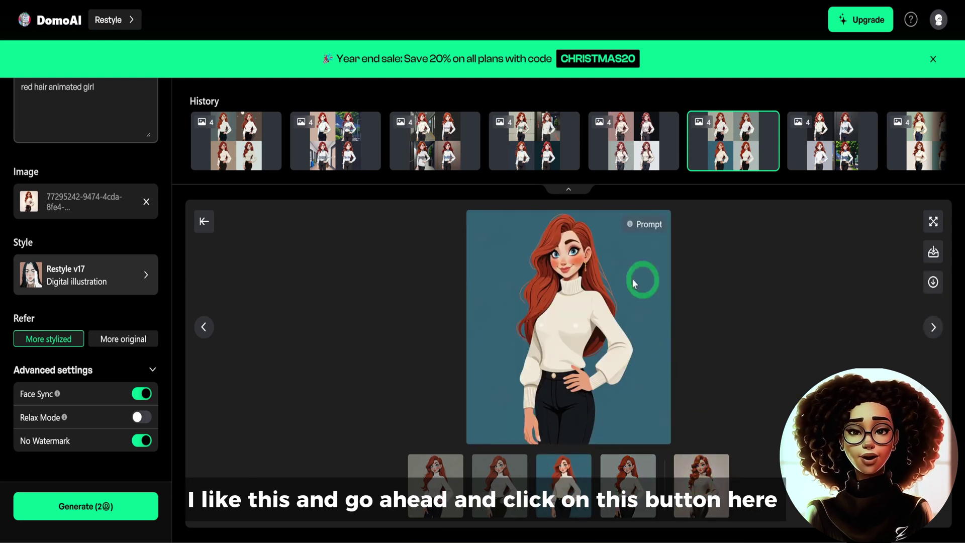
left_click(933, 222)
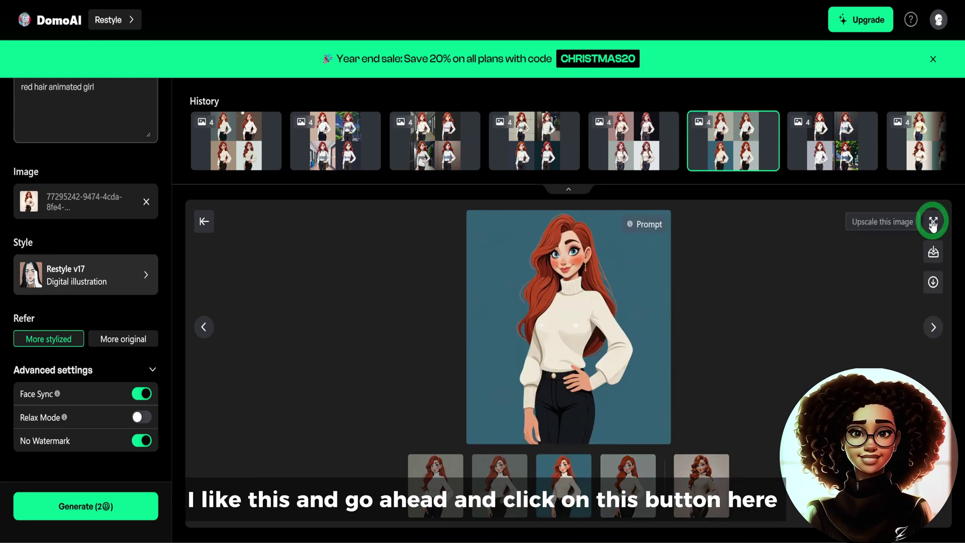
mouse_move(222, 144)
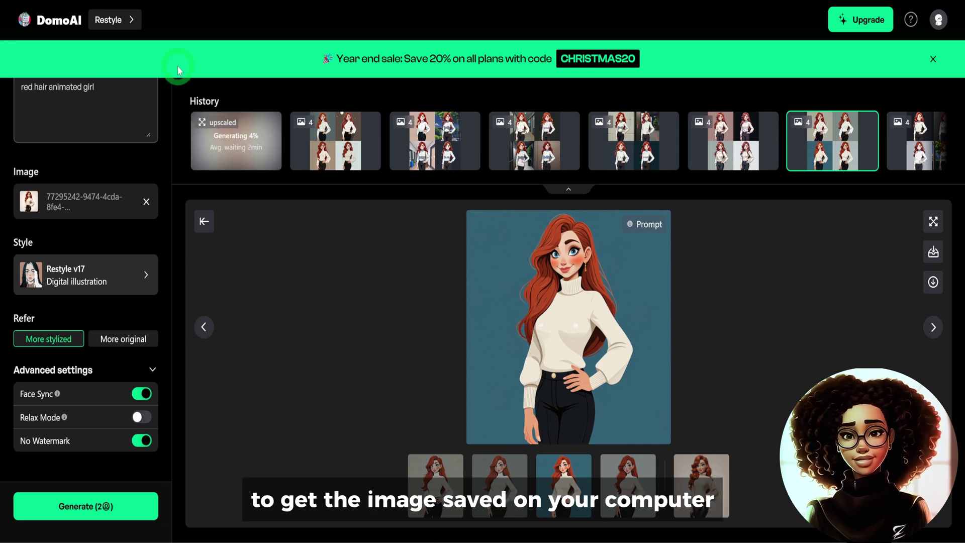
Step: Switch the style to Restyle v15 Flat anime and generate images with the existing prompt and settings
left_click(109, 280)
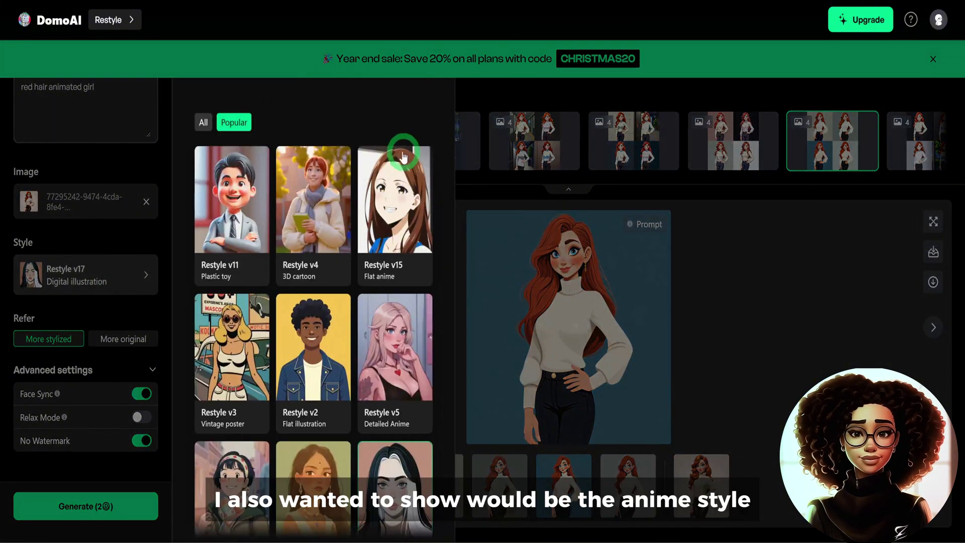
left_click(389, 224)
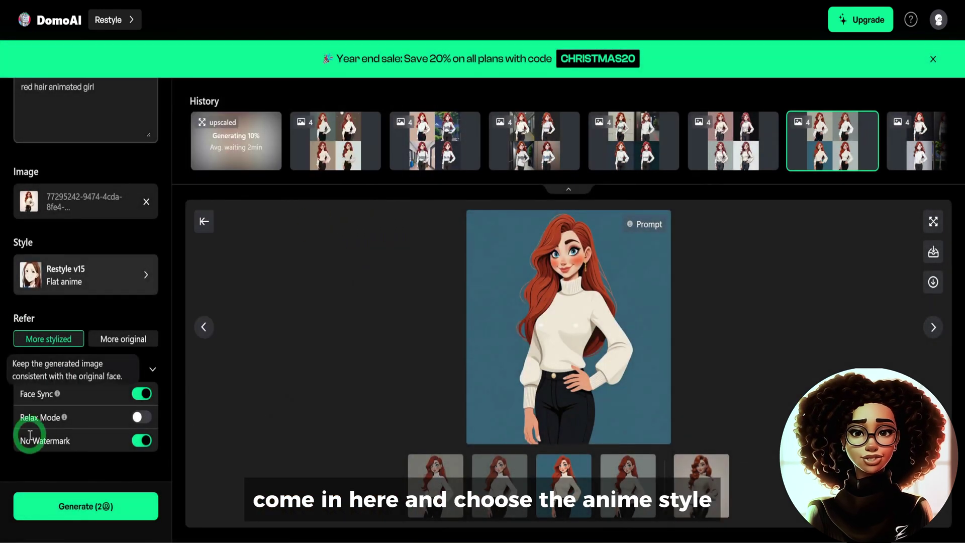
scroll(46, 259, "up", 2)
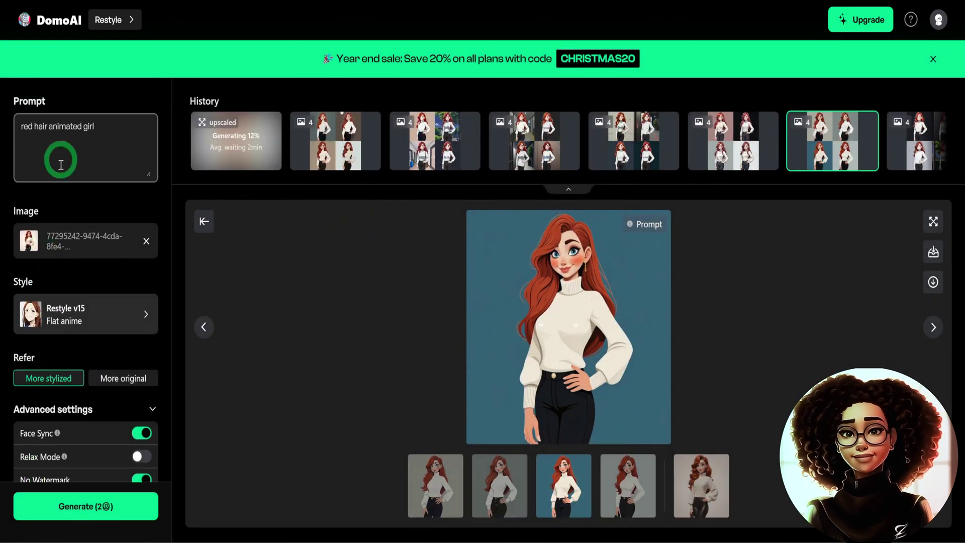
scroll(64, 350, "down", 1)
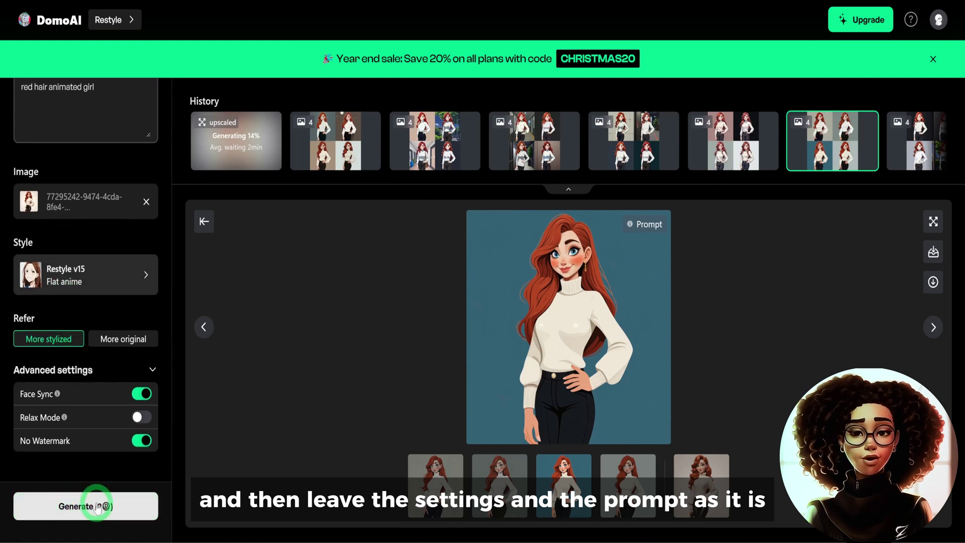
left_click(101, 505)
Step: Switch the style to Restyle v2 Flat illustration and generate another set of images
left_click(71, 273)
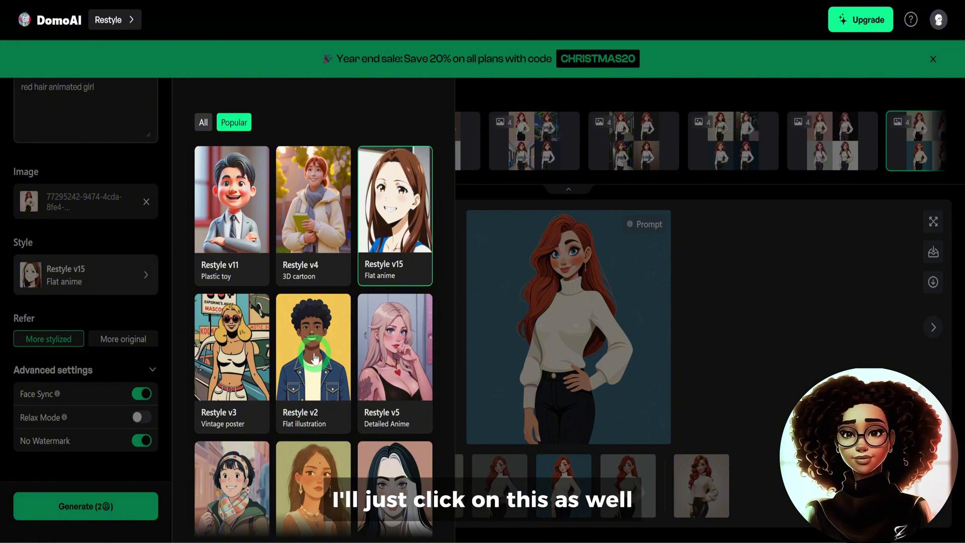
left_click(313, 416)
left_click(77, 508)
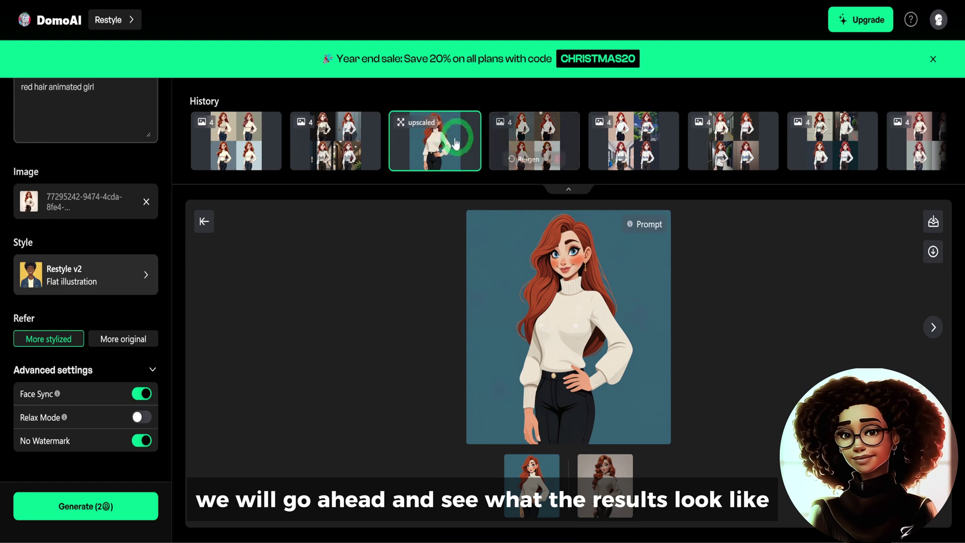
Step: Examine the generated variants of the flat anime batch and of the flat illustration batch in the history
left_click(328, 142)
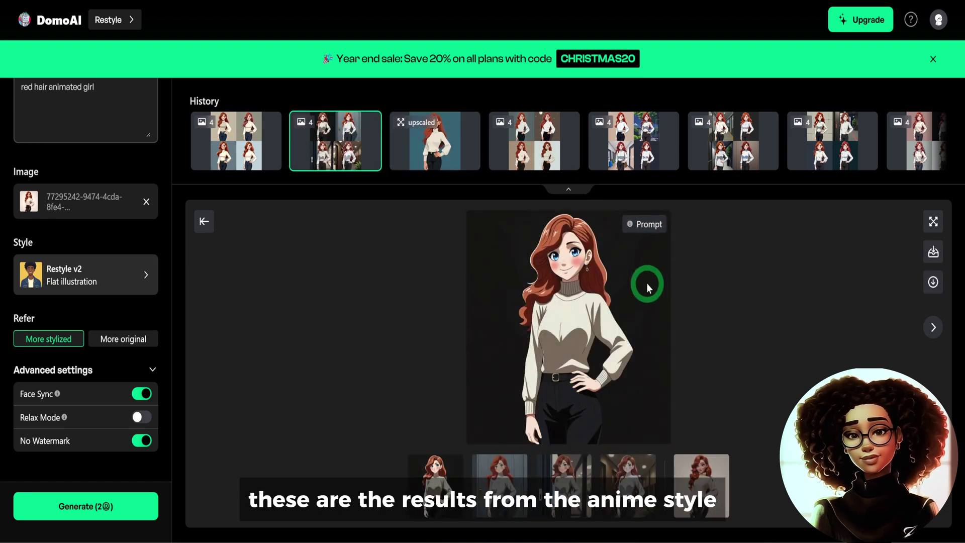
left_click(483, 485)
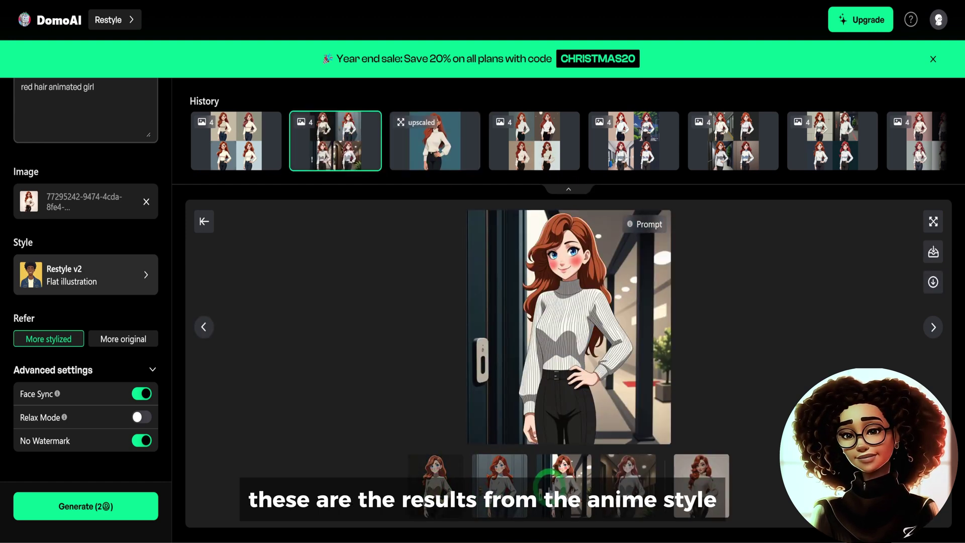
left_click(228, 141)
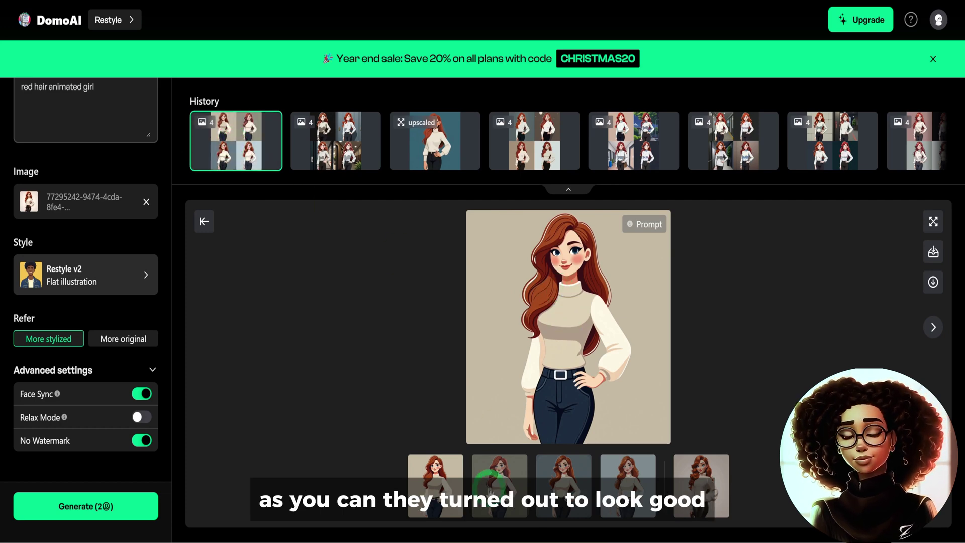
left_click(490, 482)
left_click(637, 498)
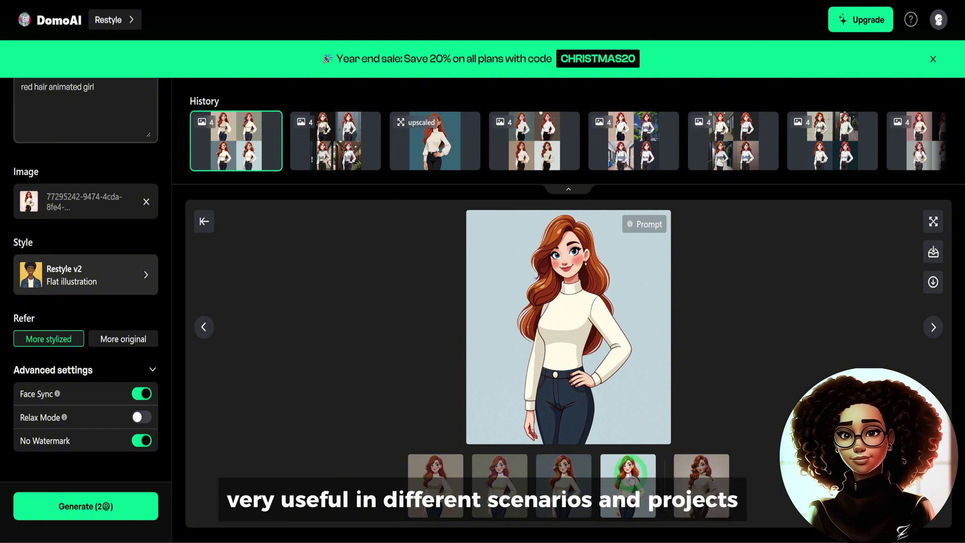
Step: Leave the Restyle workspace and return to the home page
left_click(619, 430)
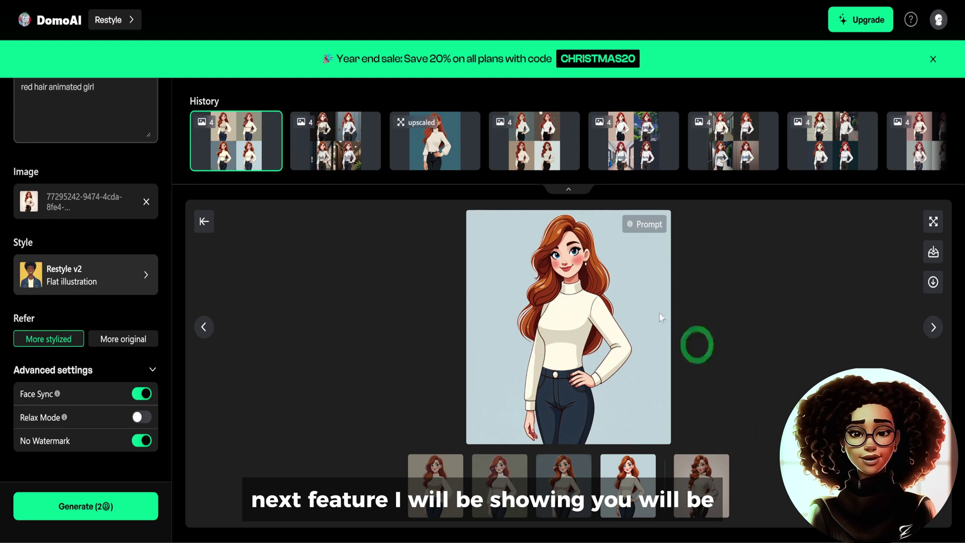
left_click(57, 32)
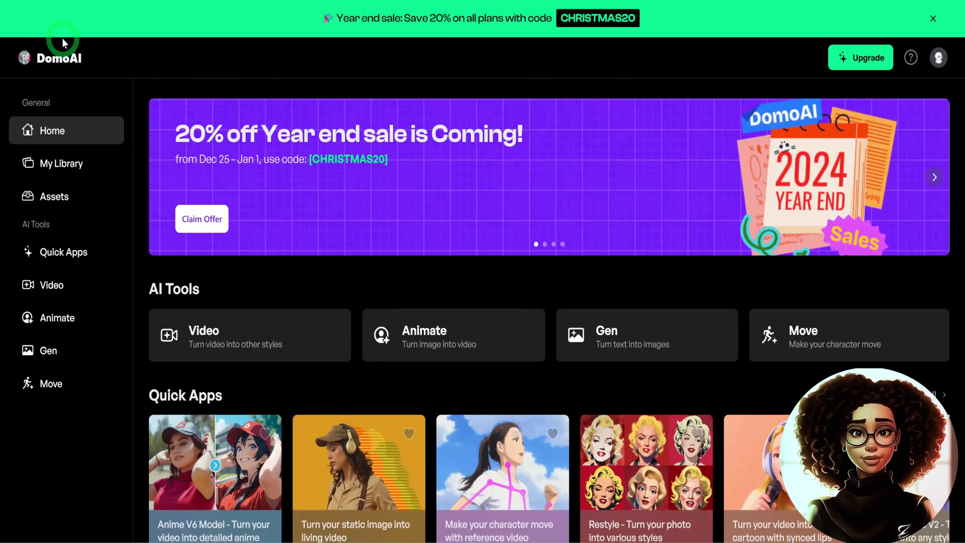
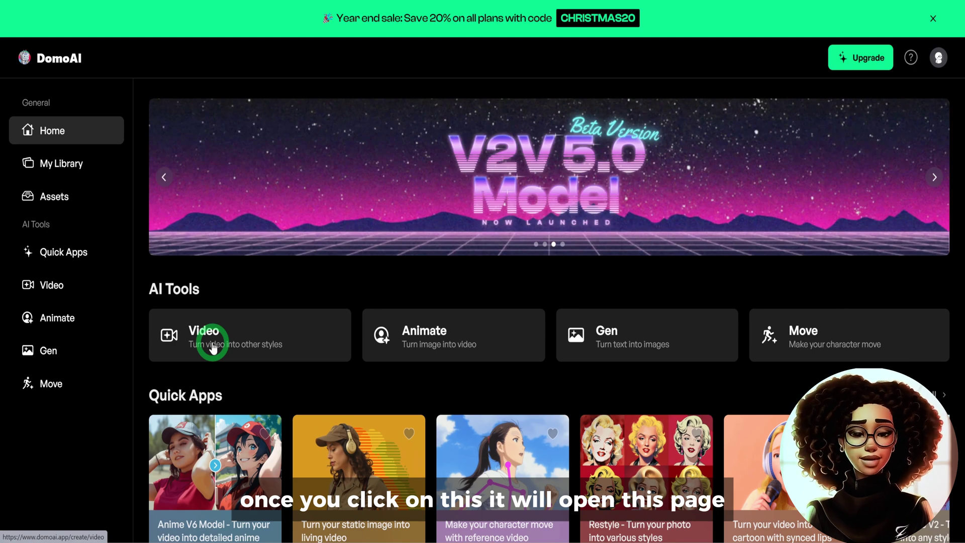
Step: Open the Video tool and look through its prompt, style, duration, refer, aspect ratio and advanced settings
left_click(213, 348)
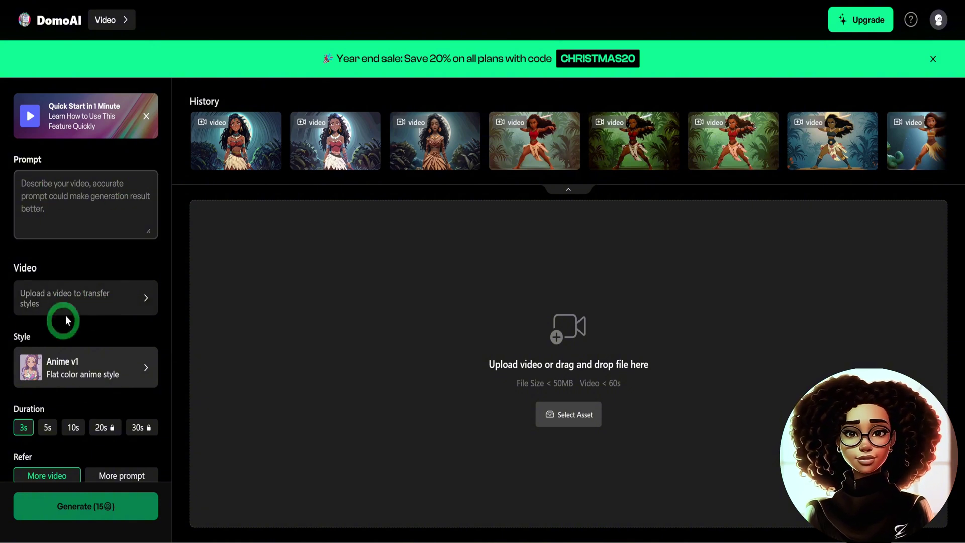
scroll(73, 375, "down", 1)
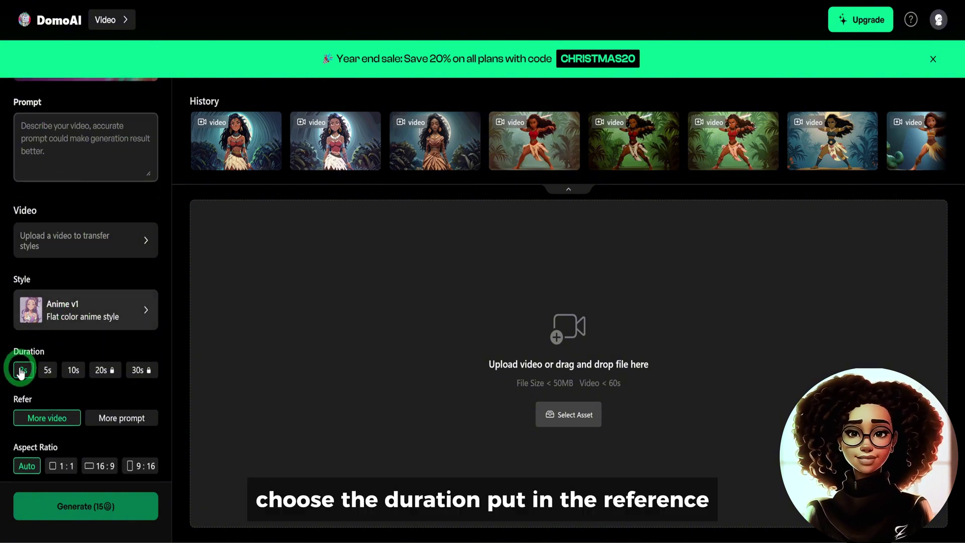
scroll(121, 372, "down", 1)
scroll(115, 378, "down", 1)
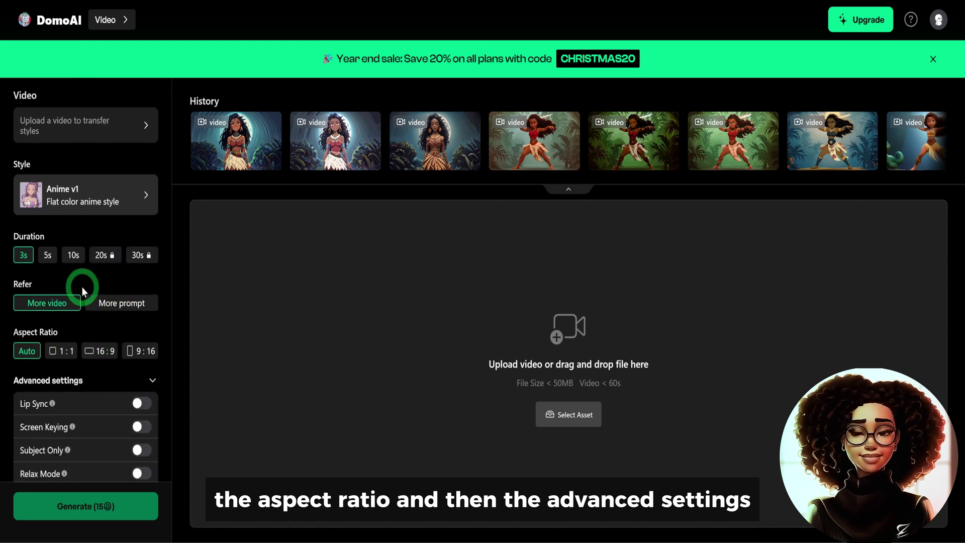
scroll(69, 349, "down", 1)
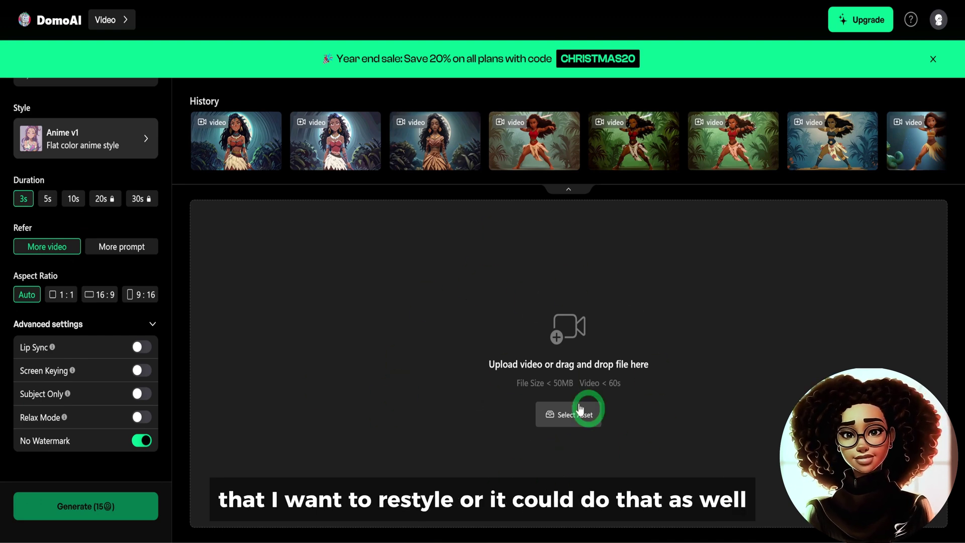
scroll(113, 332, "up", 5)
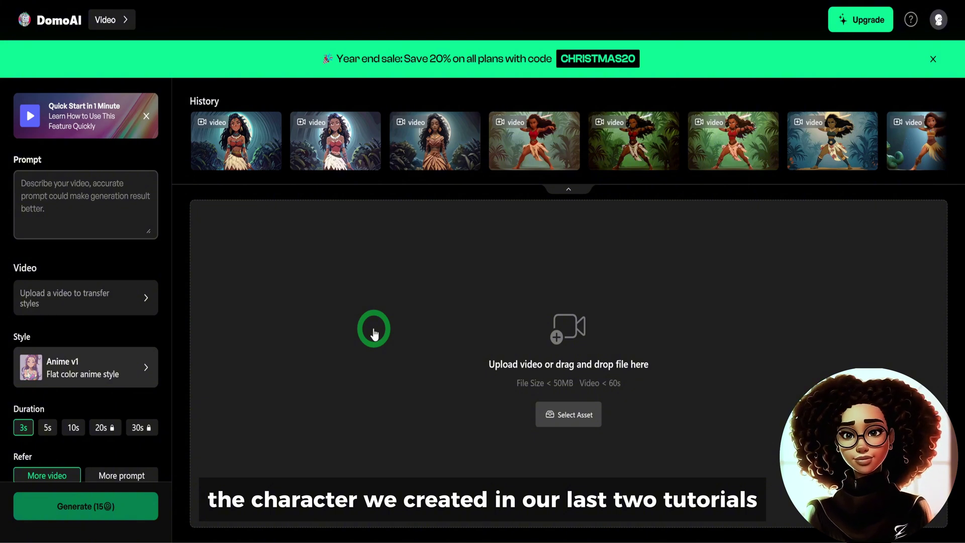
Step: Upload the video 2024-12-25_22-35-39.mp4 and enter the prompt "Girl in a fight pose"
left_click(374, 331)
left_click(184, 45)
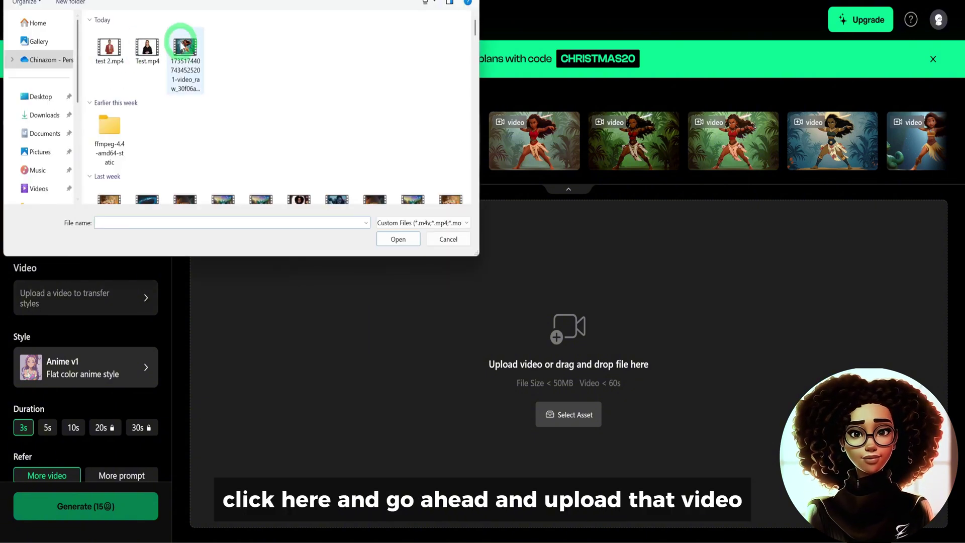
left_click(387, 249)
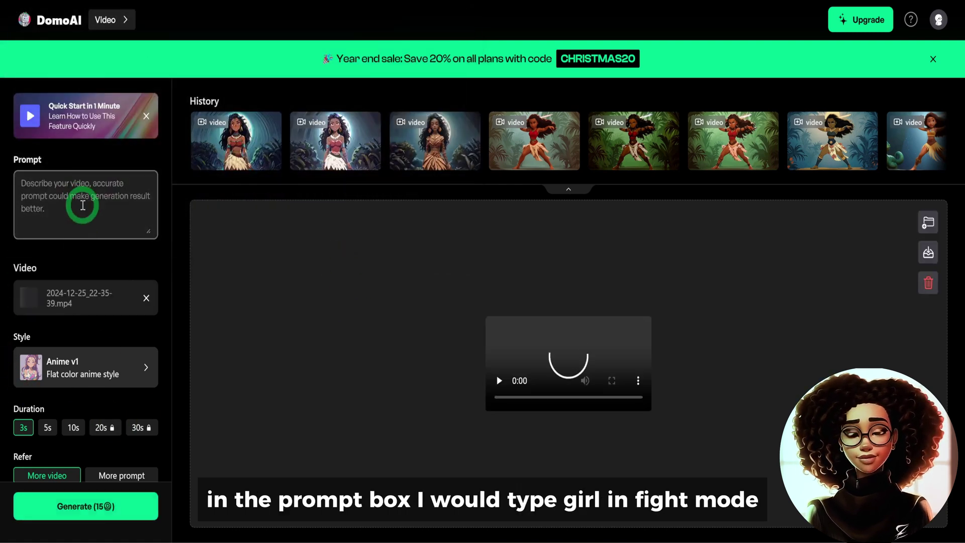
type("Girl in a fi")
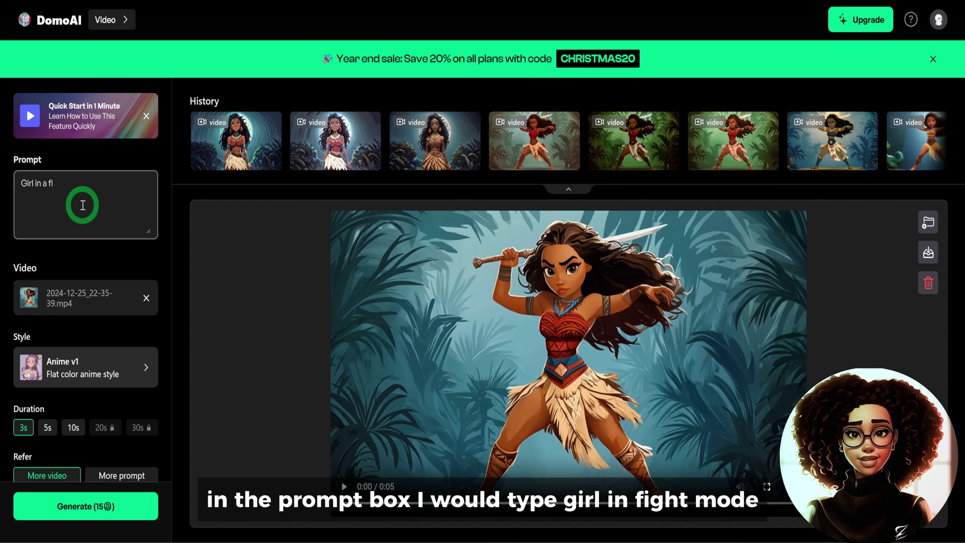
type("gt")
type("t pose")
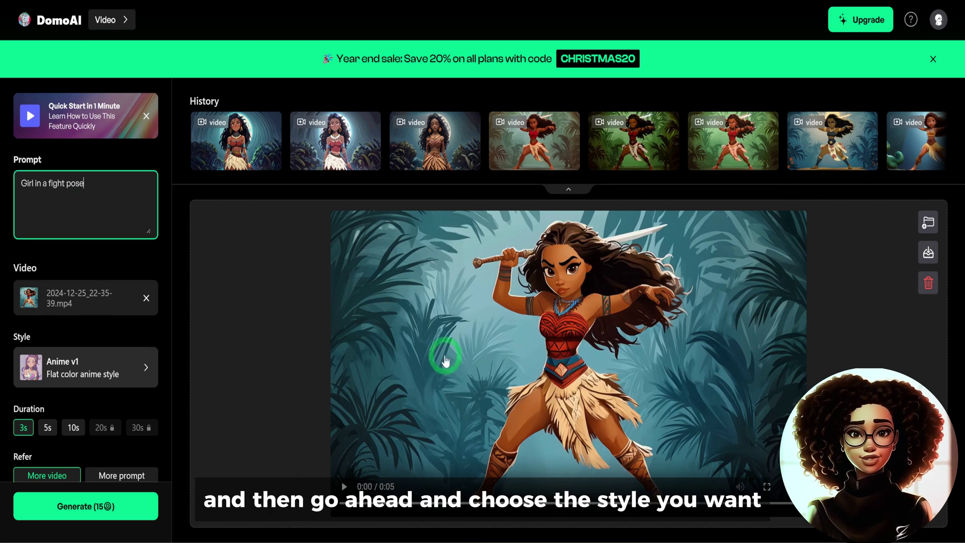
Step: Change the video style to Illustration v1.3, 3D cartoon style 4.0
scroll(65, 315, "down", 1)
scroll(64, 314, "down", 2)
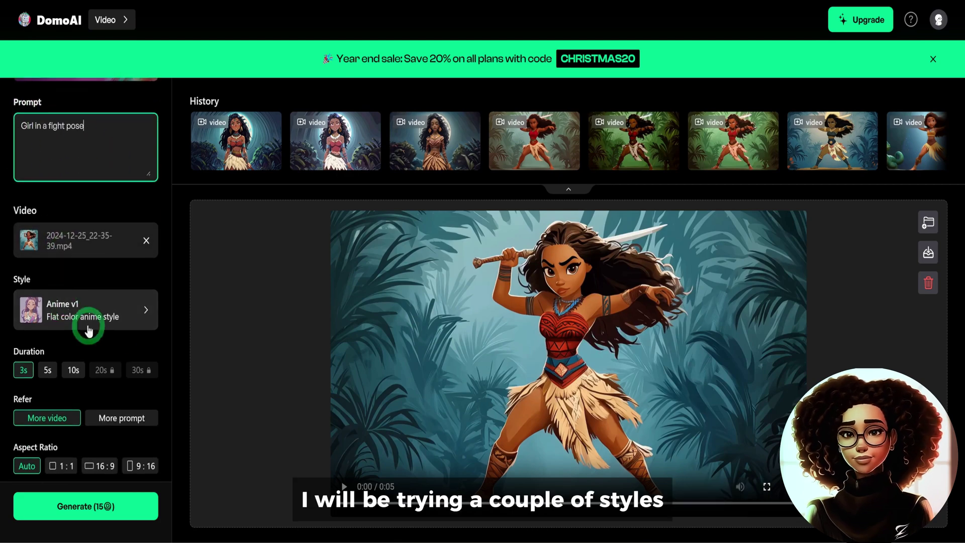
left_click(91, 317)
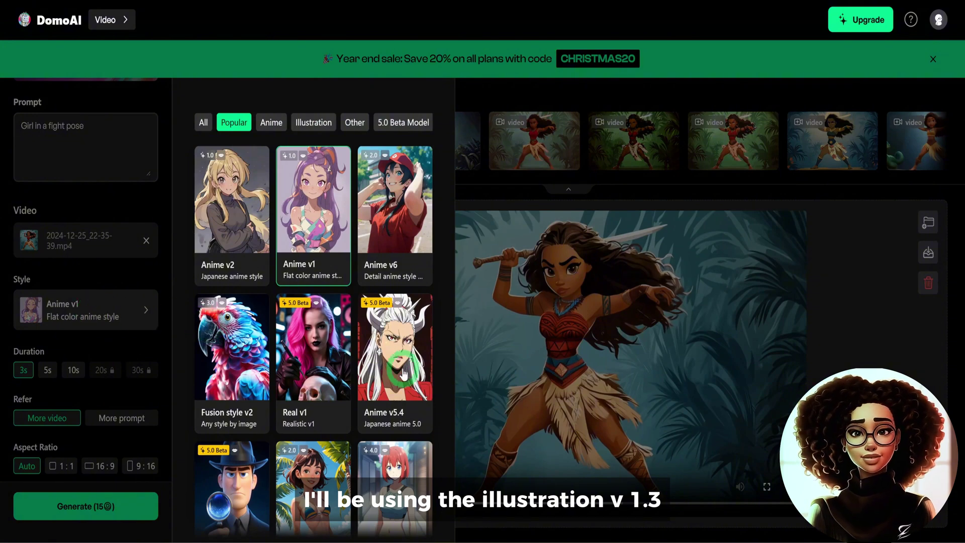
scroll(268, 349, "down", 5)
left_click(230, 270)
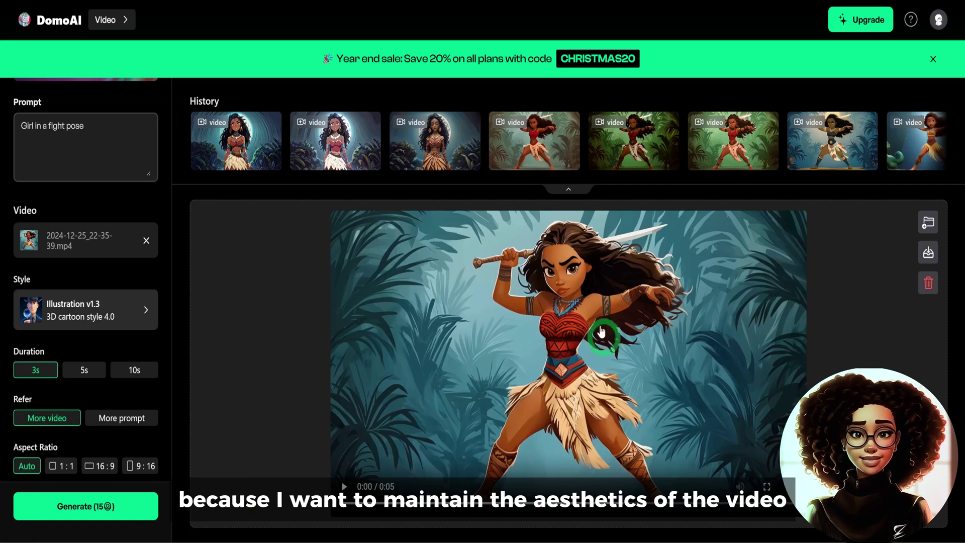
Step: Review the remaining video settings and generate a 3-second restyled video without a watermark
scroll(43, 415, "down", 3)
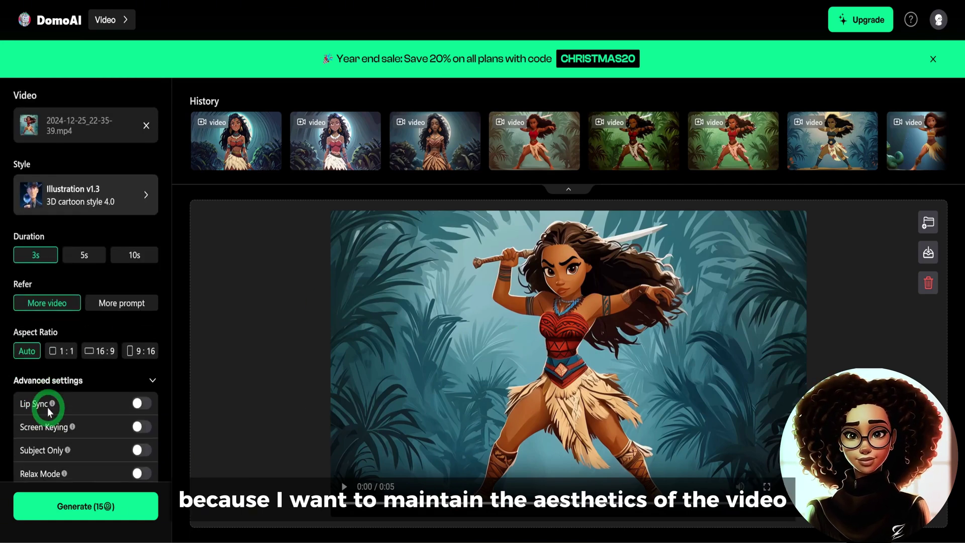
scroll(50, 432, "down", 1)
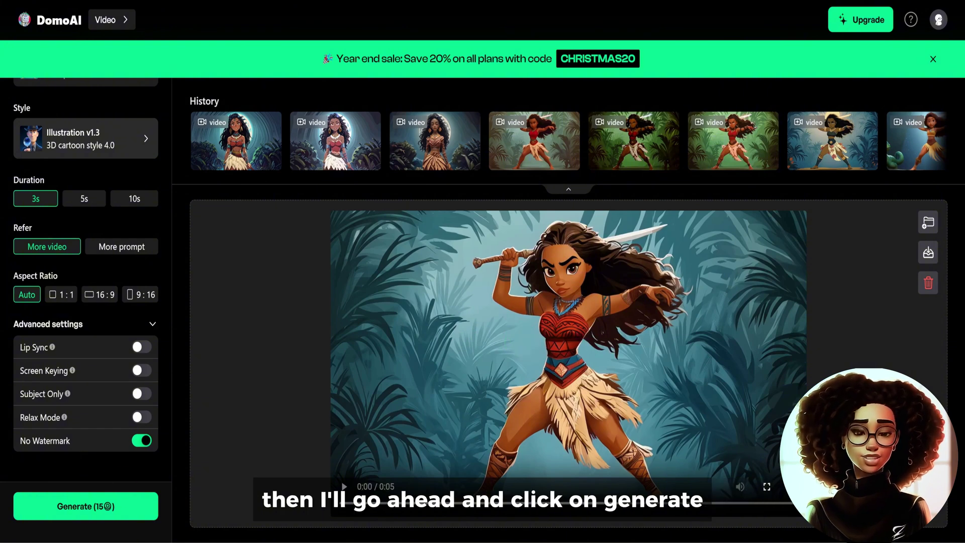
left_click(90, 509)
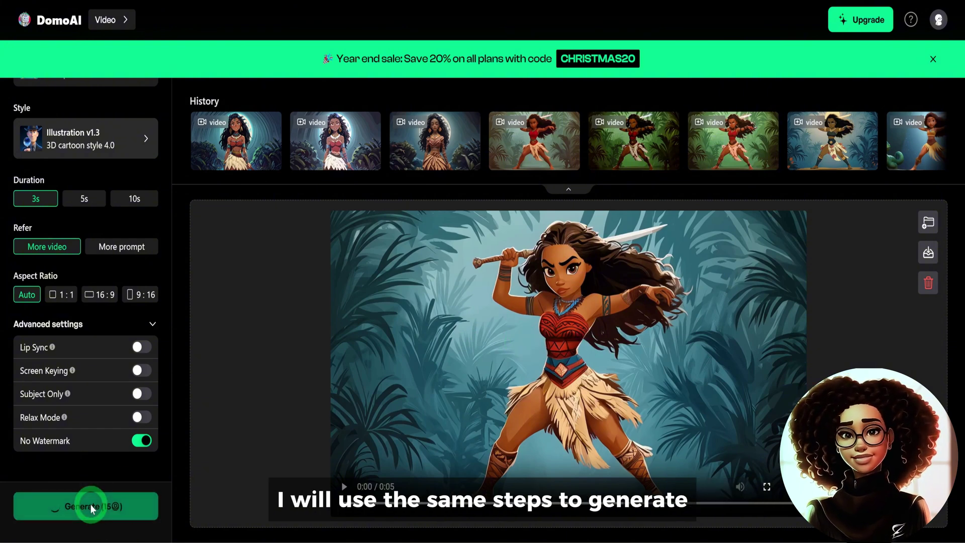
left_click(75, 460)
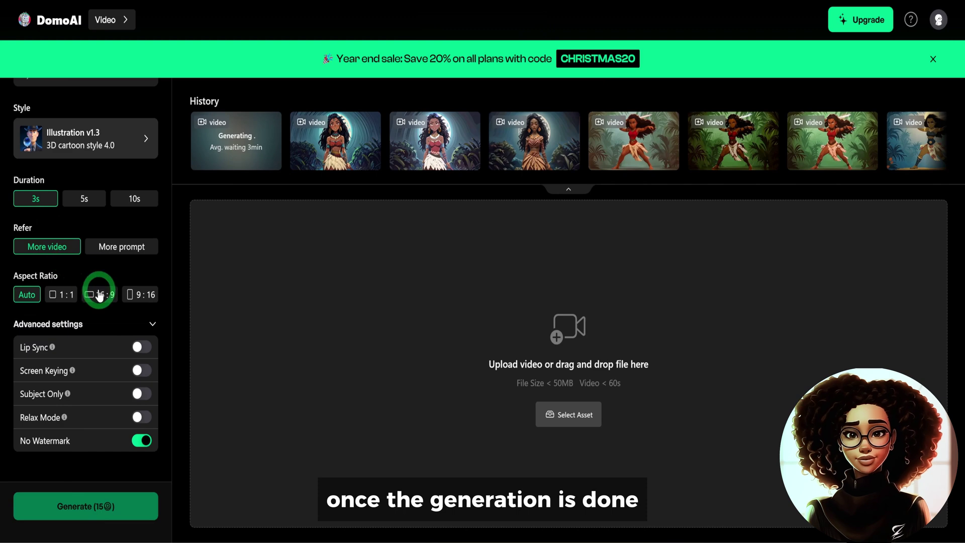
Step: Play the generated Illustration v1.3 fight-pose video from the history
scroll(95, 280, "up", 2)
left_click(95, 256)
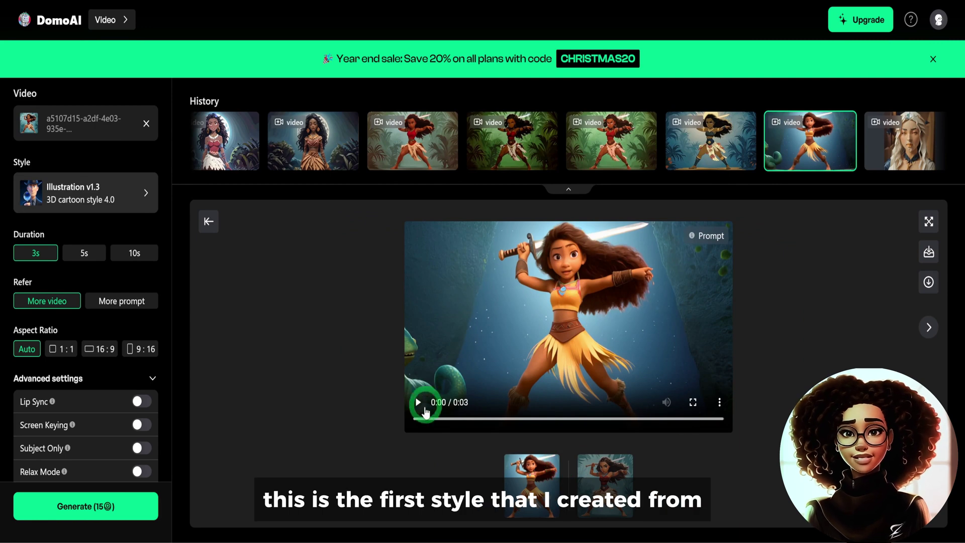
left_click(413, 403)
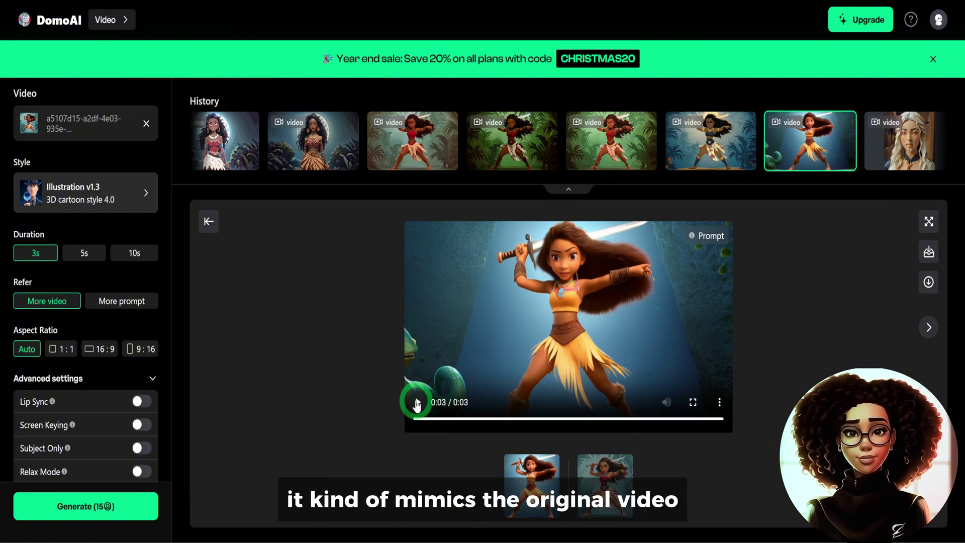
left_click(417, 403)
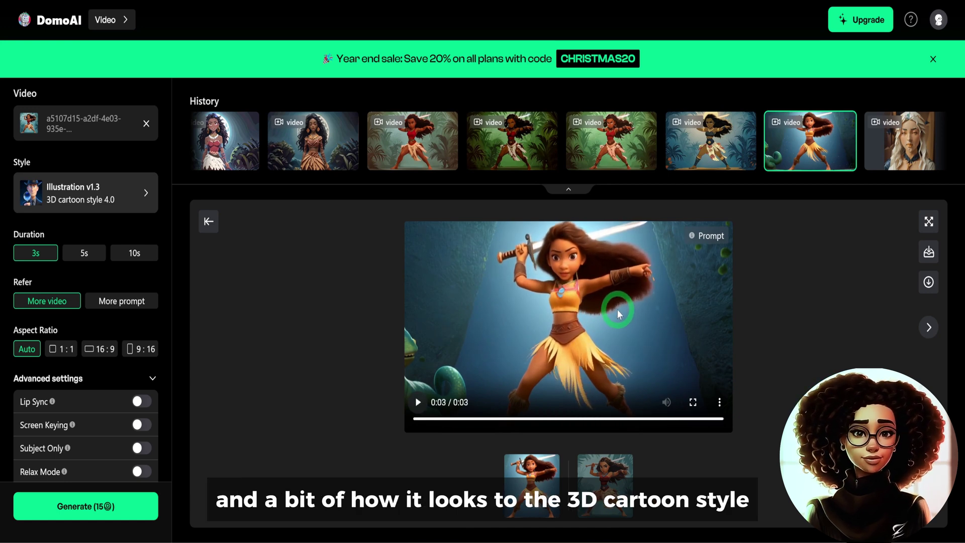
Step: Open the Illustration v14 Ukiyo-e result from the history, compare it with the original video and play it
left_click(696, 149)
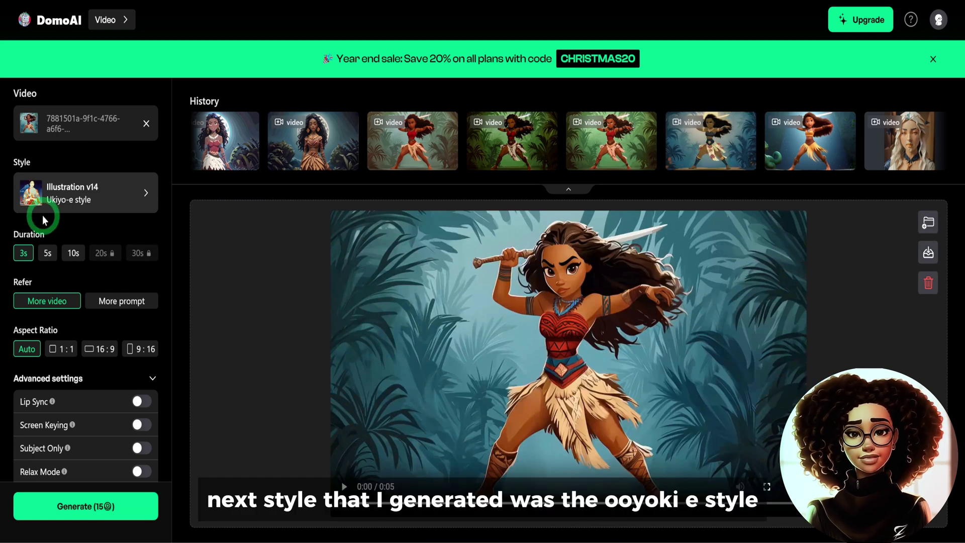
left_click(681, 146)
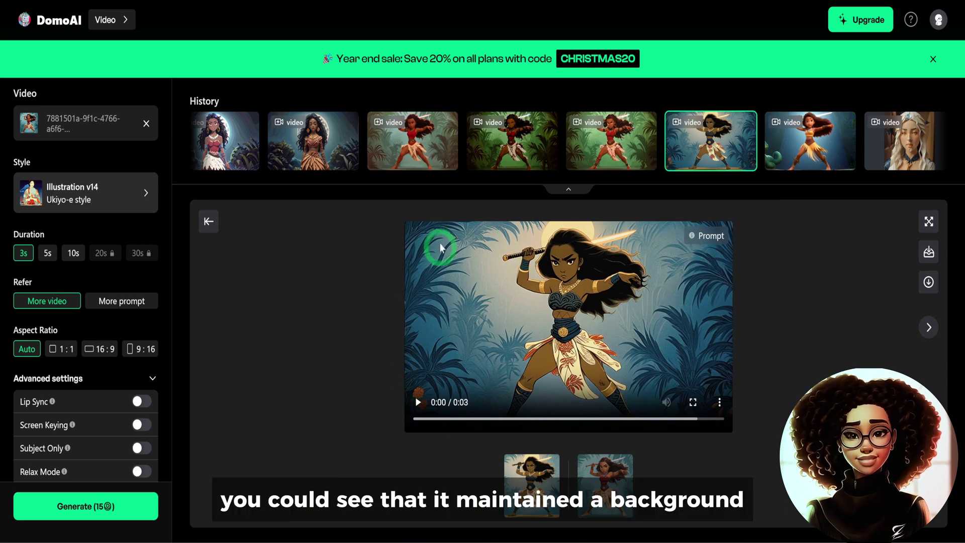
left_click(605, 480)
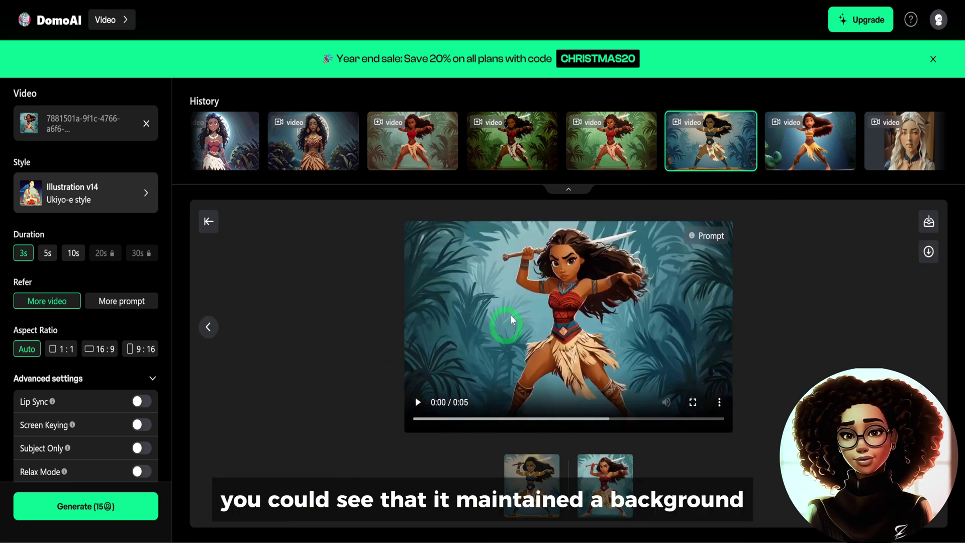
left_click(536, 481)
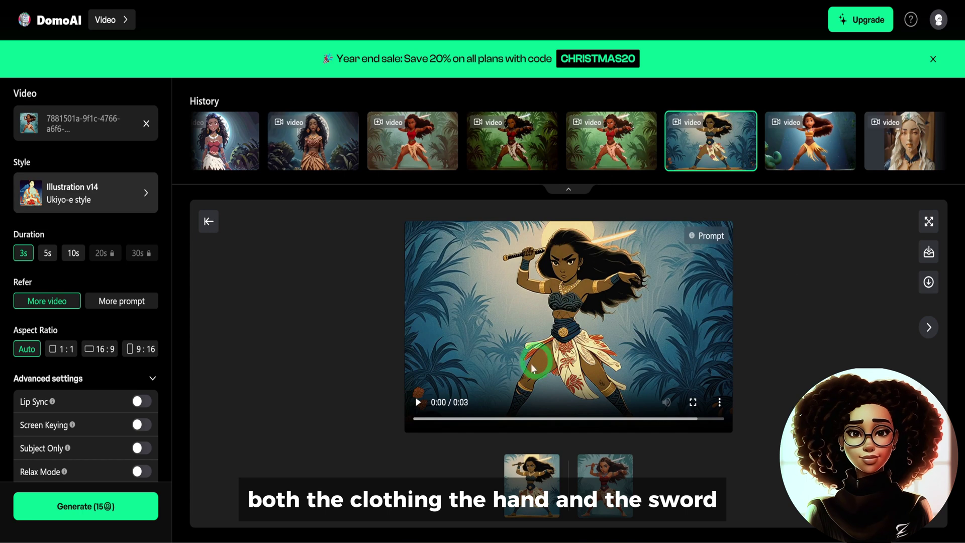
left_click(419, 402)
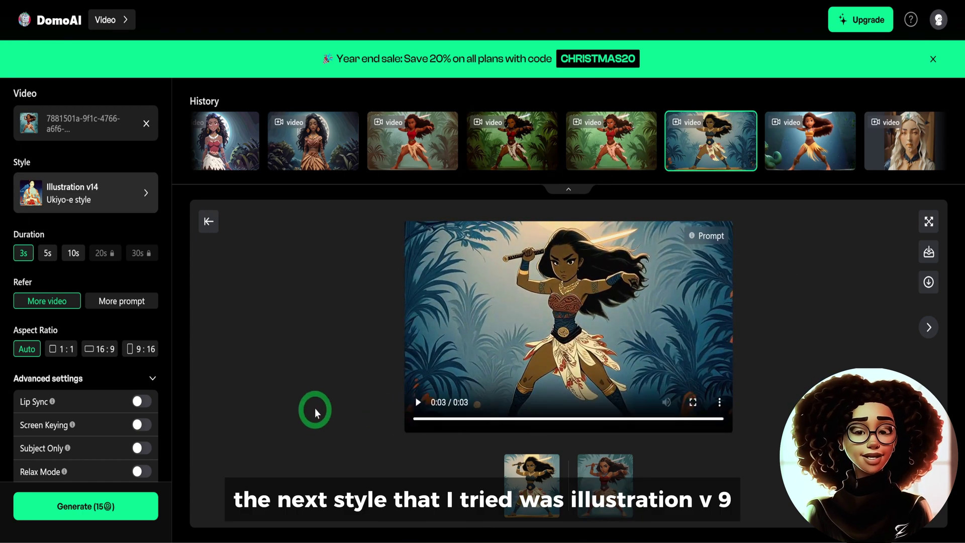
Step: Play the Illustration v9 2.5D result and the Anime v6 detail anime result from the history
left_click(610, 152)
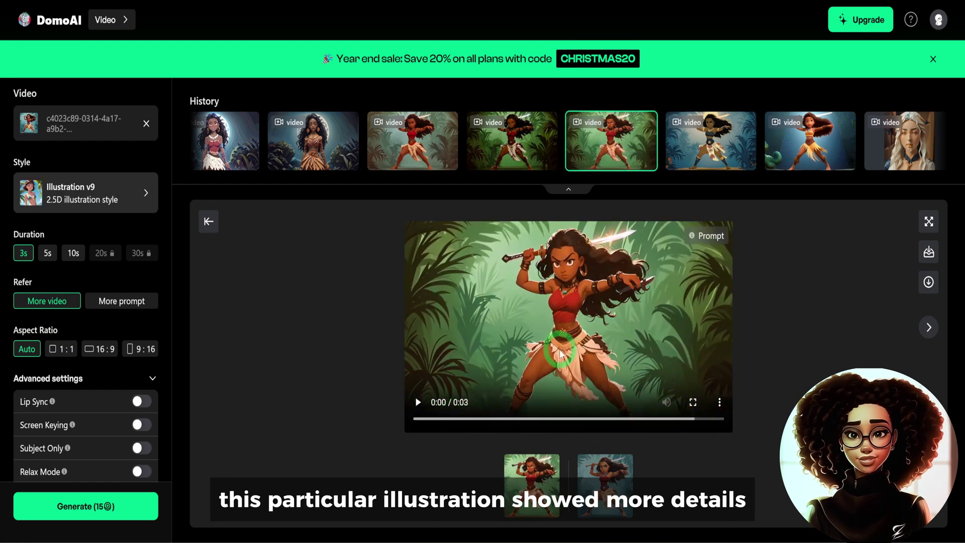
left_click(416, 403)
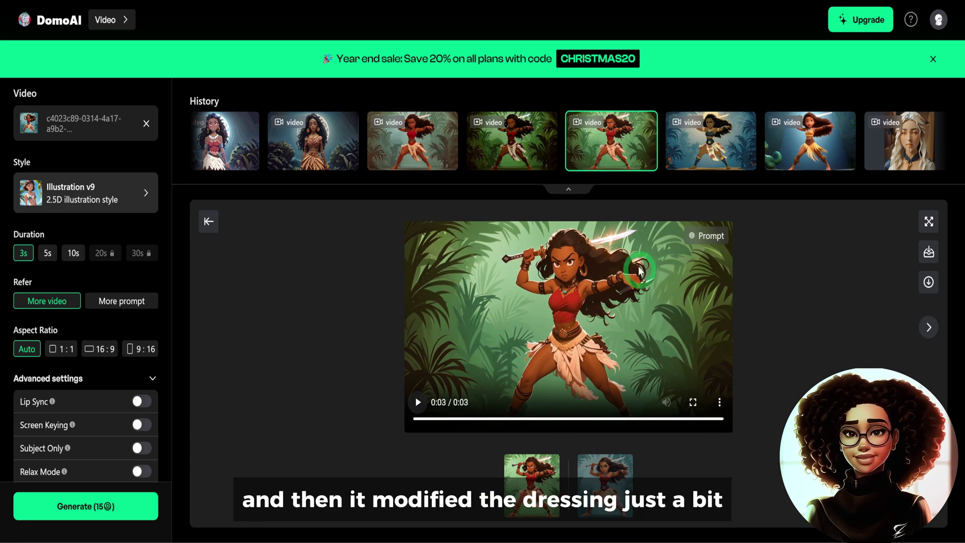
left_click(418, 402)
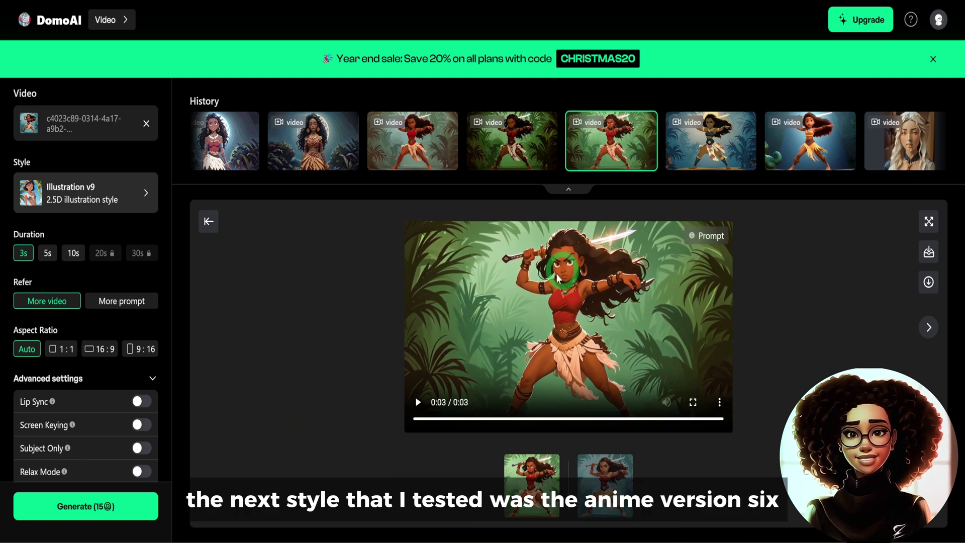
left_click(503, 154)
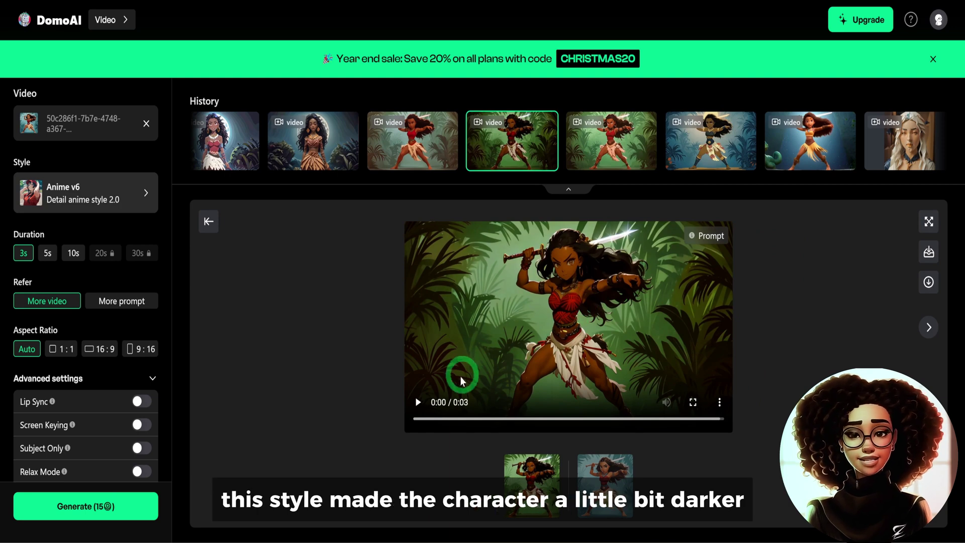
left_click(420, 405)
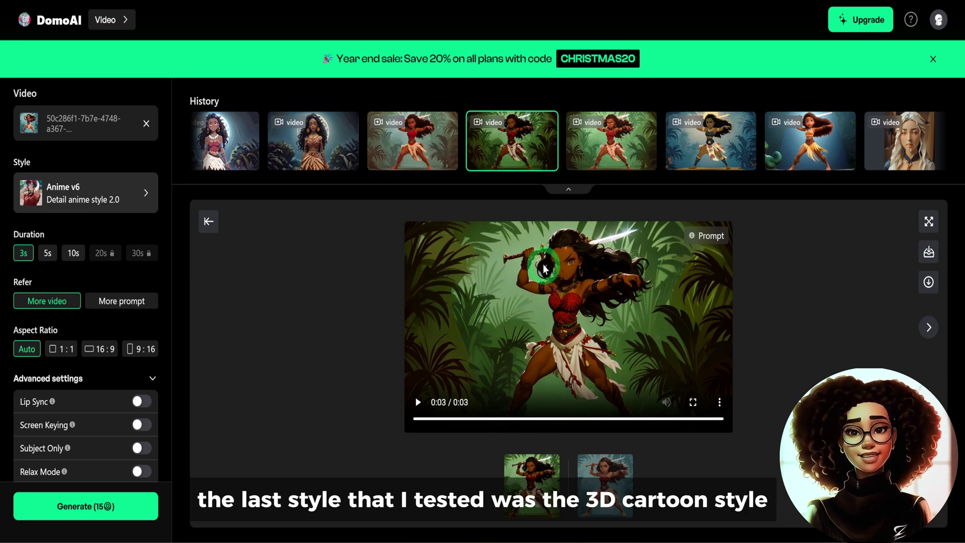
Step: Open the Illustration v1.1 3D cartoon style 2.0 result and play it
key("Left")
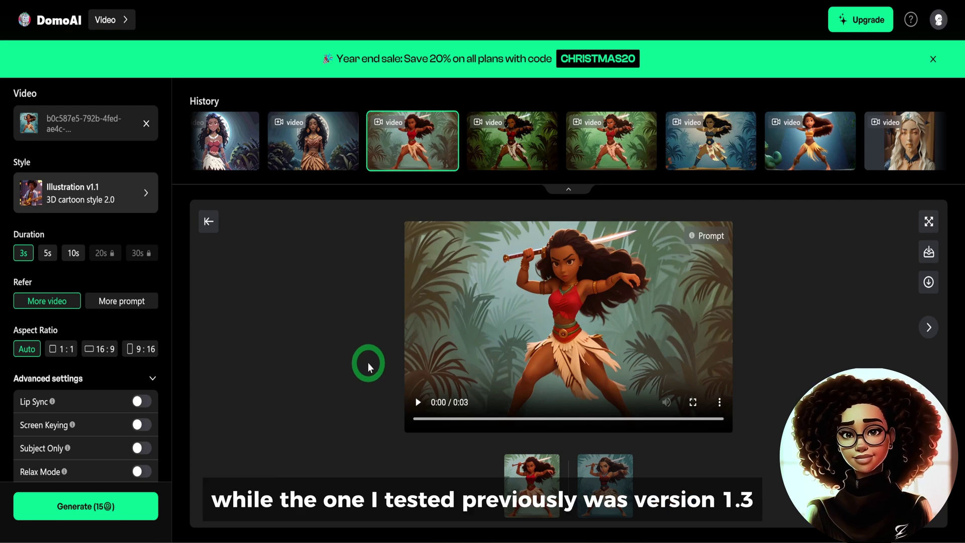
left_click(418, 402)
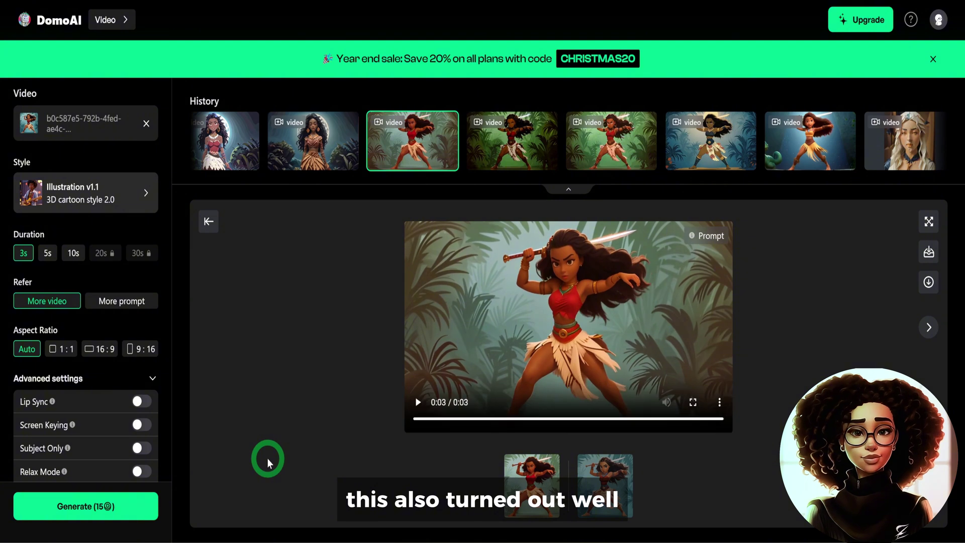
left_click(419, 405)
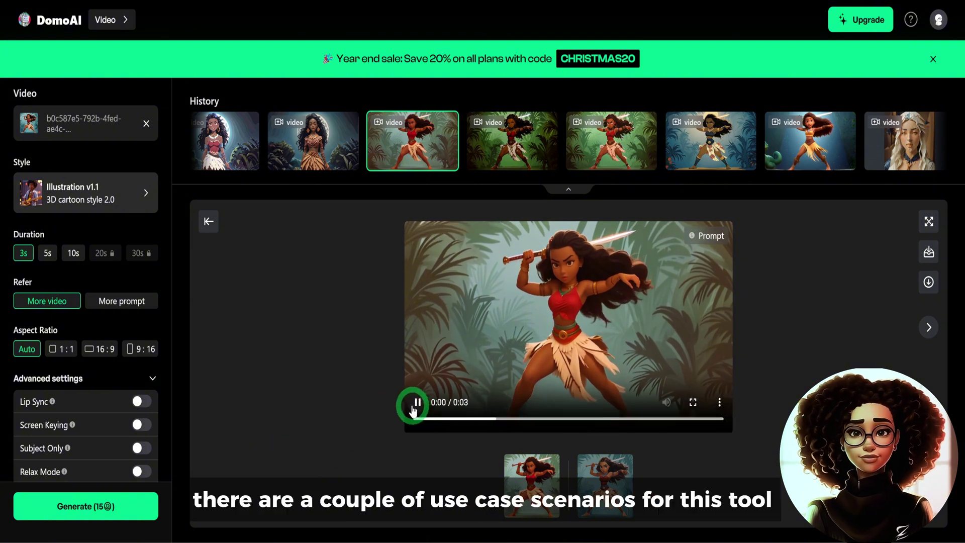
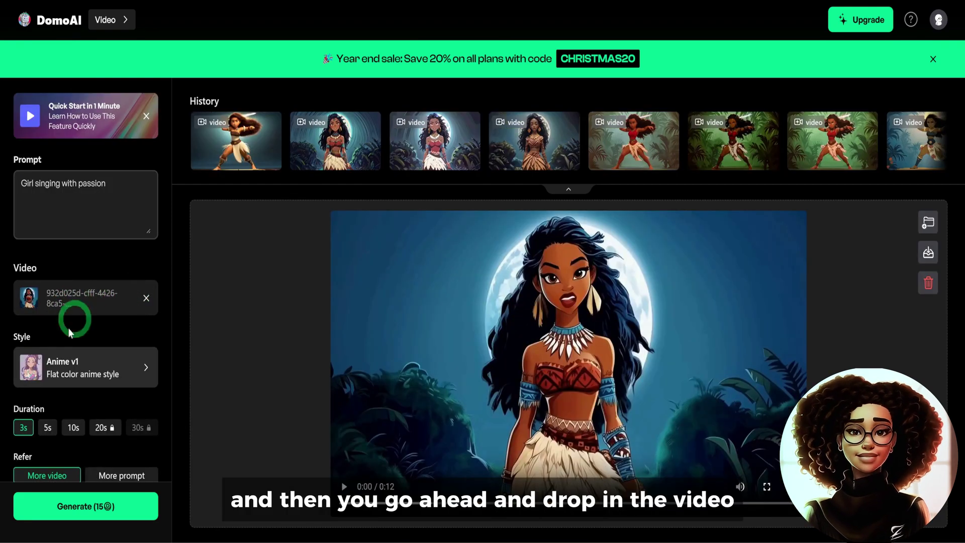
Step: Review the style choices and generation settings, then generate a 3s Anime v1 flat color video with More video reference and Lip Sync
left_click(75, 364)
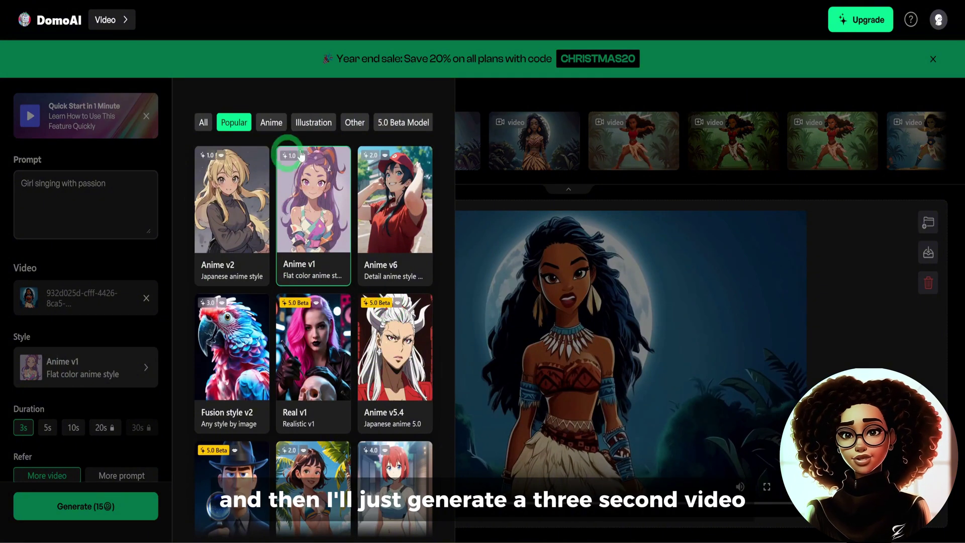
left_click(462, 207)
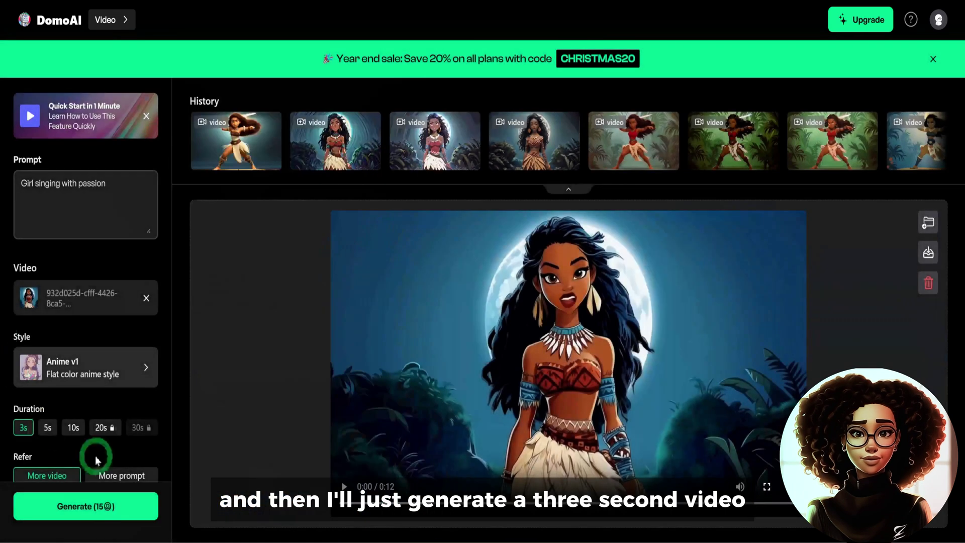
scroll(56, 445, "down", 2)
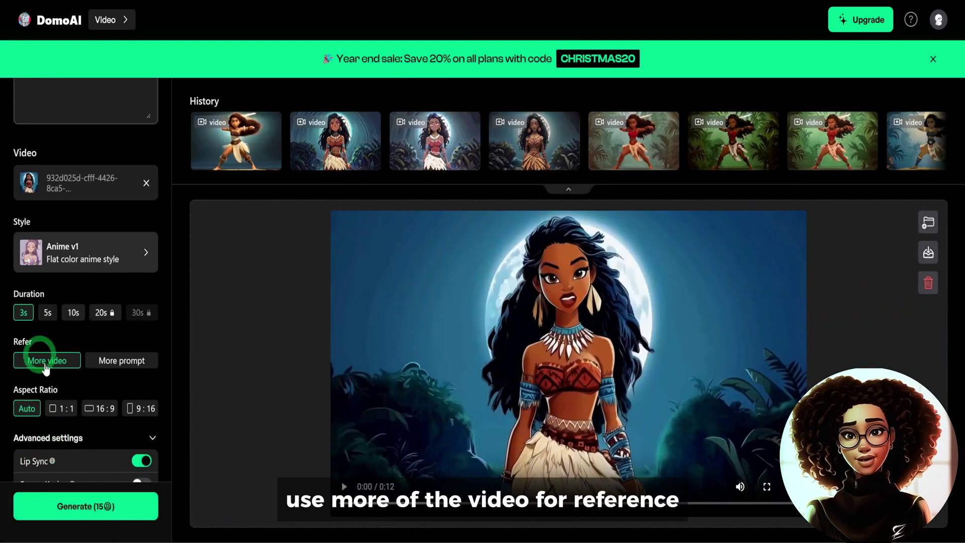
scroll(54, 380, "down", 1)
scroll(55, 380, "down", 1)
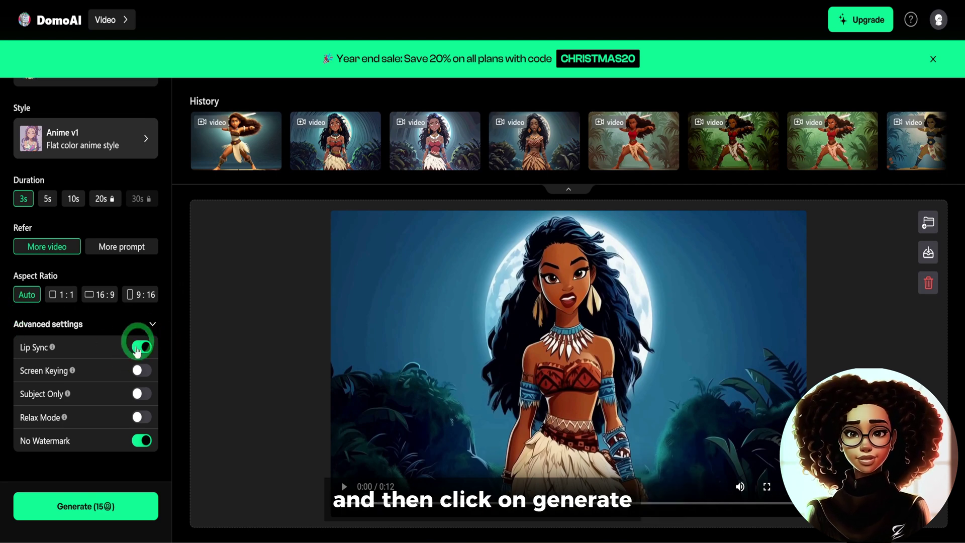
left_click(104, 508)
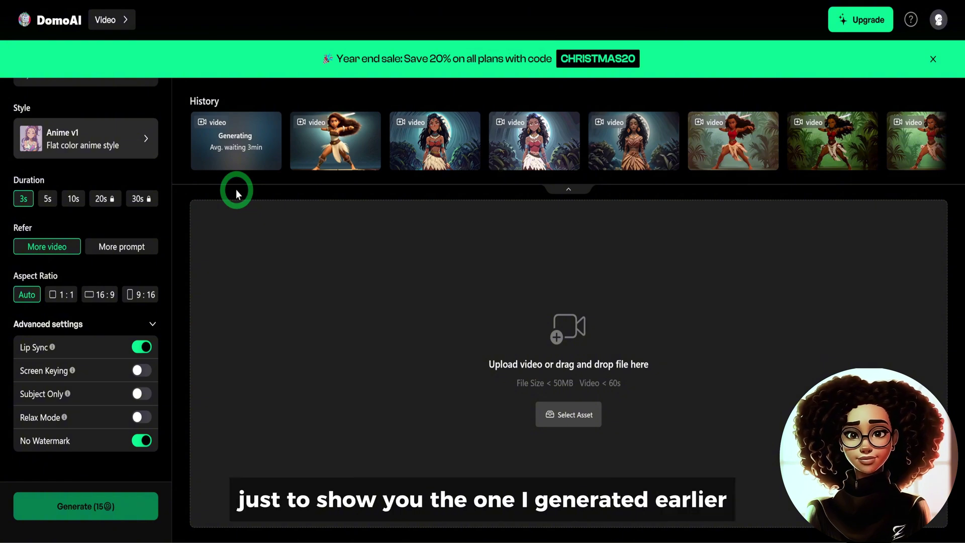
Step: Compare the earlier flat color anime singing result with its original video and play it, then open the newest history entry
left_click(548, 127)
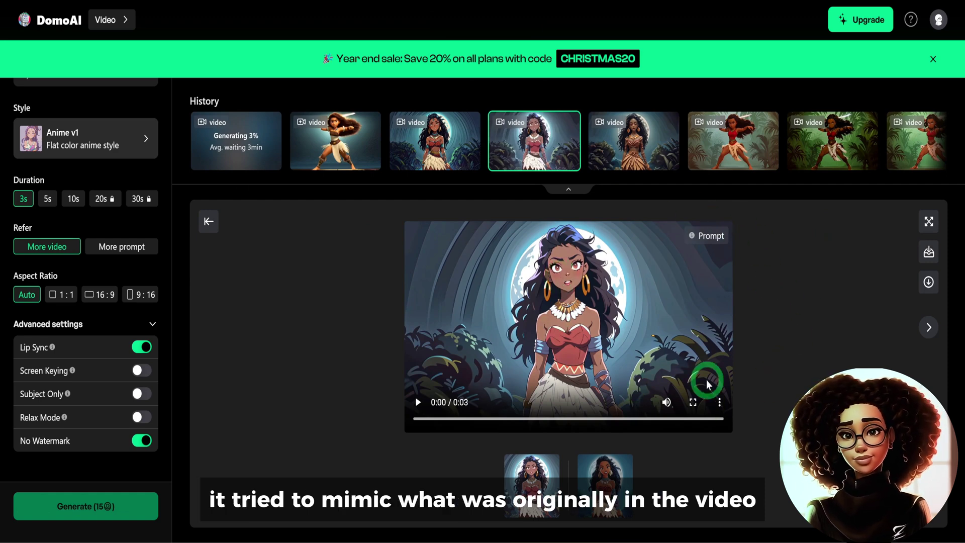
left_click(608, 490)
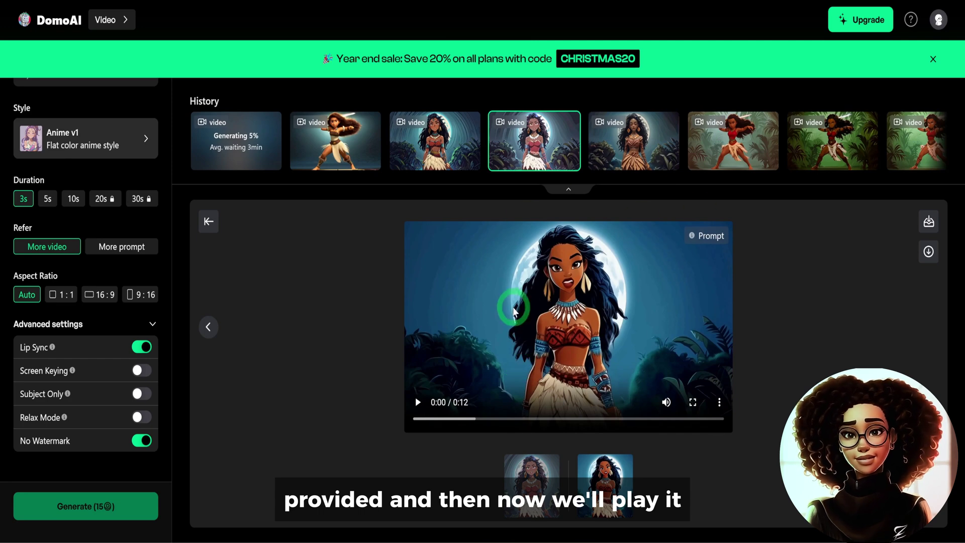
left_click(522, 484)
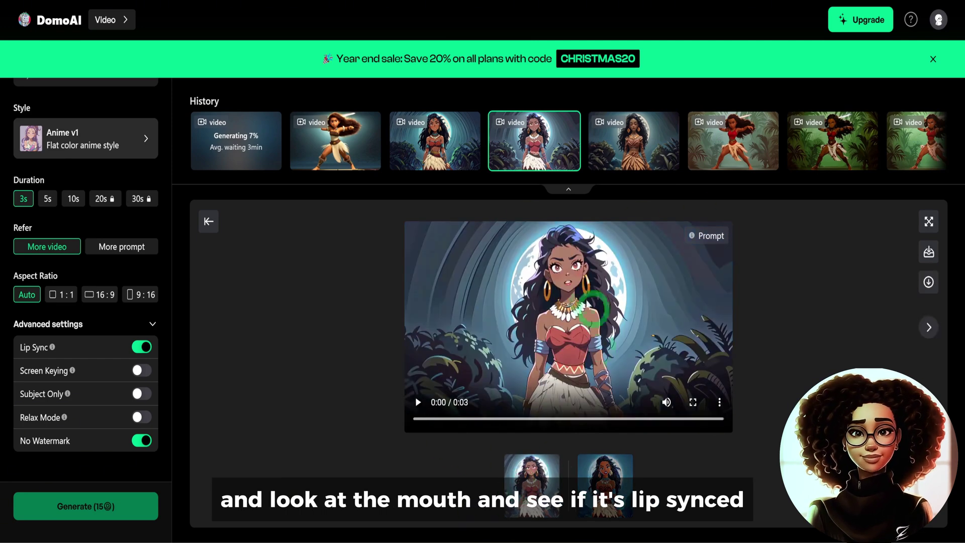
left_click(416, 402)
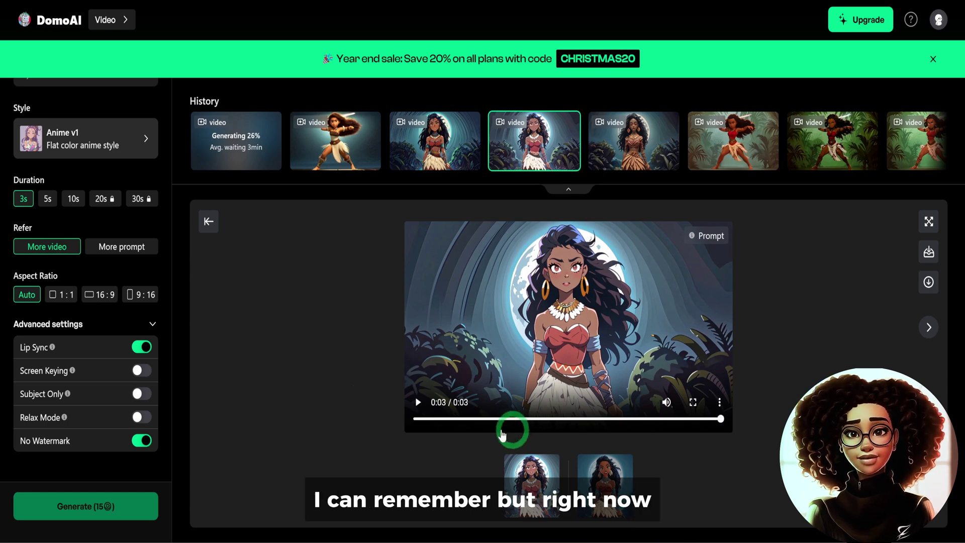
mouse_move(249, 145)
left_click(228, 158)
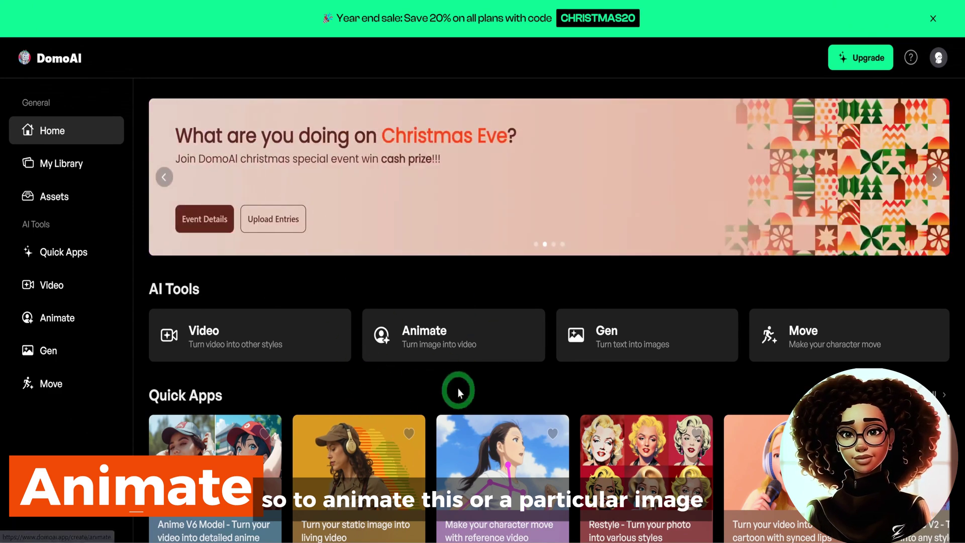
Step: Open the Animate tool and review the model, duration, aspect ratio and advanced settings for the fight-pose image
left_click(425, 349)
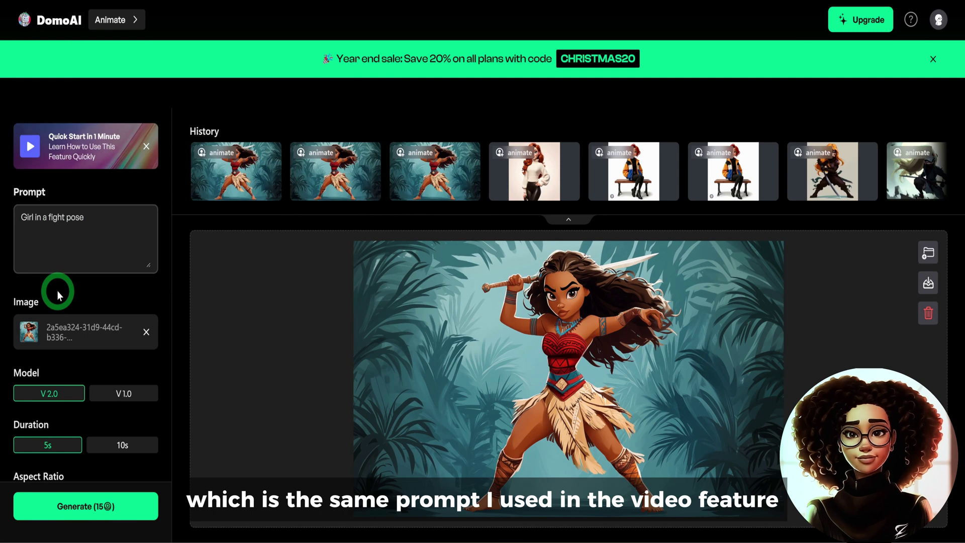
scroll(56, 368, "down", 1)
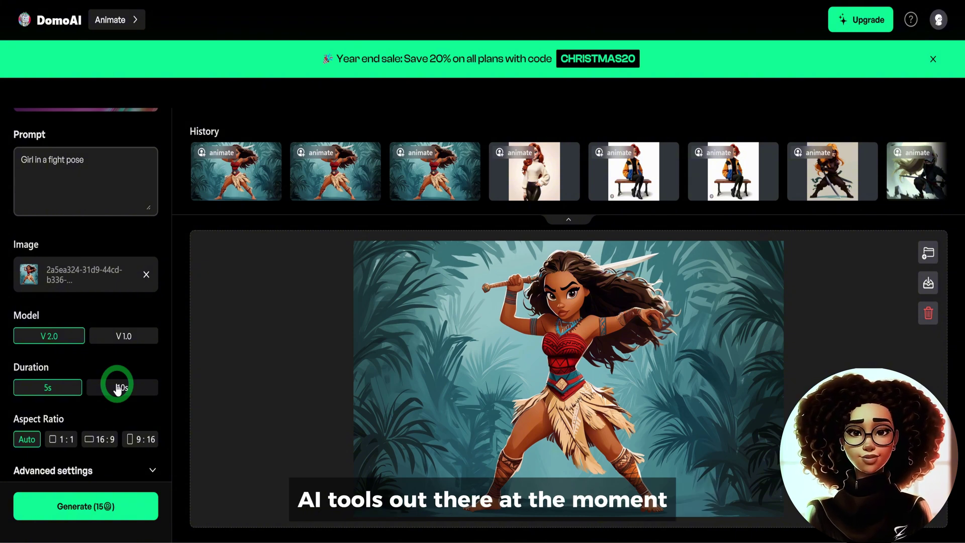
scroll(66, 394, "down", 2)
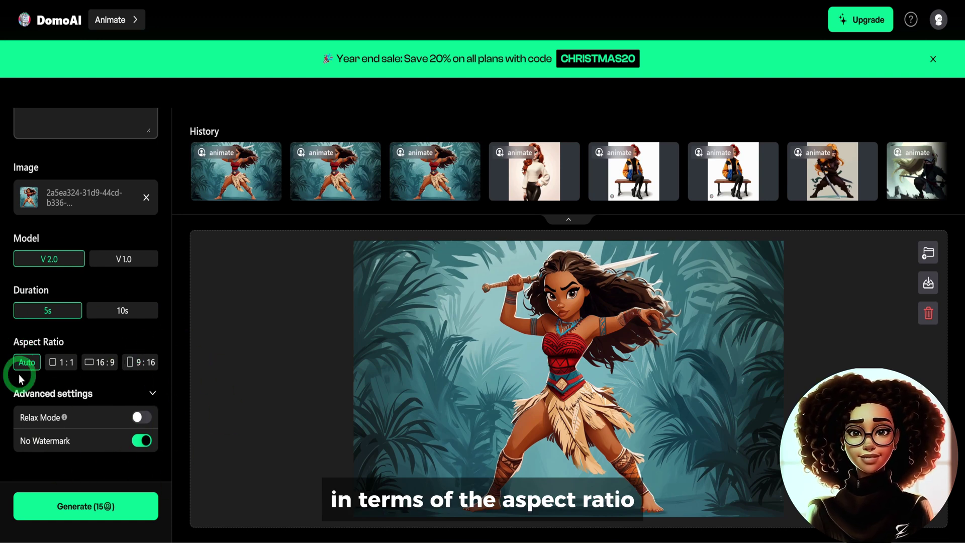
scroll(120, 356, "up", 3)
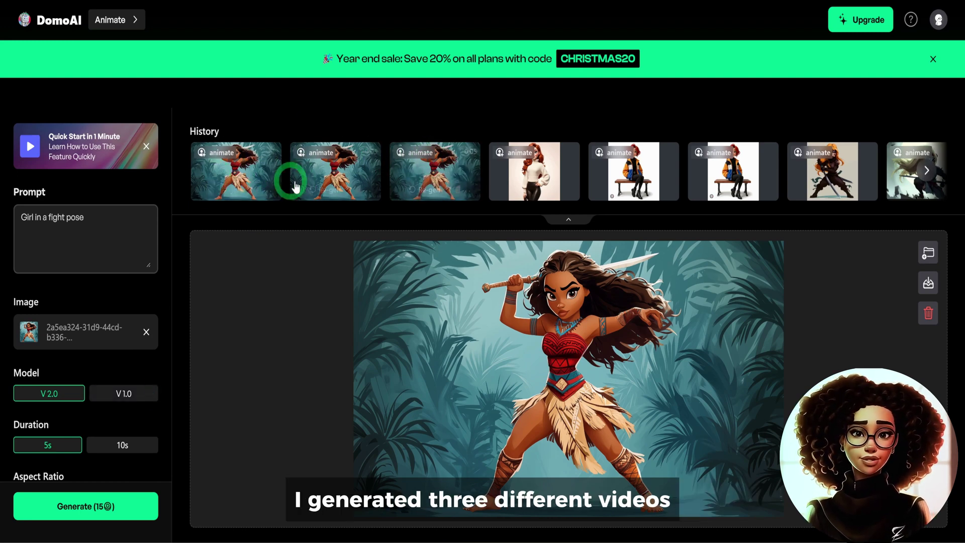
Step: Open the second fight-pose animation from the history, then switch to the third one and play it
left_click(376, 193)
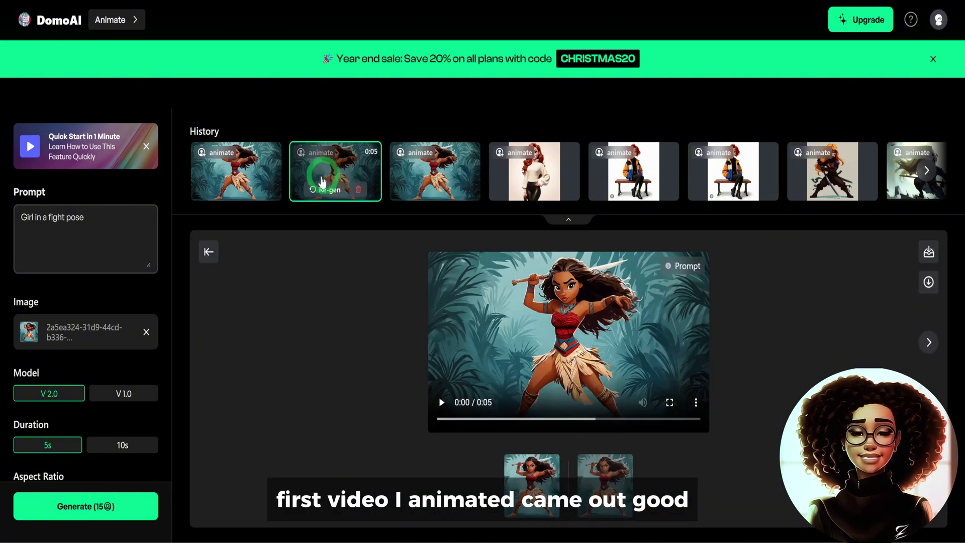
left_click(428, 411)
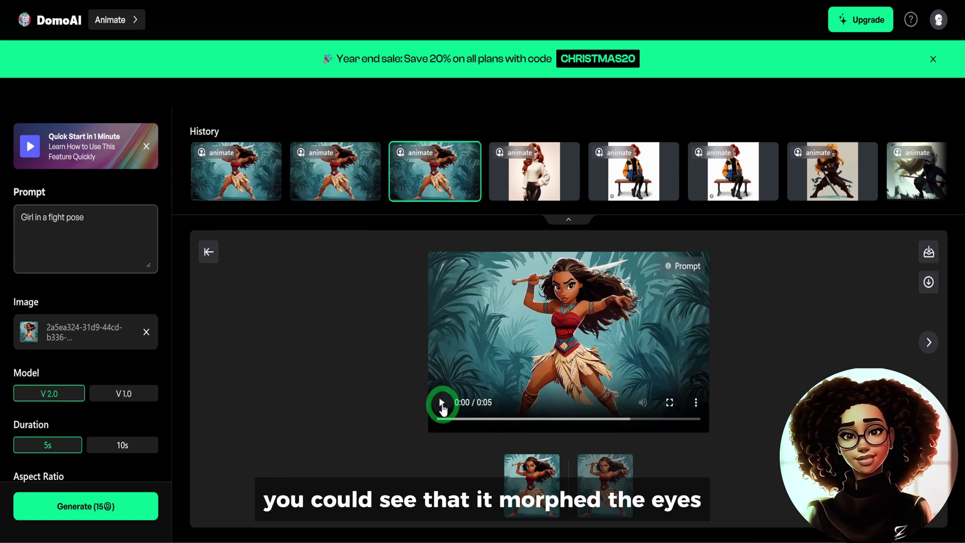
left_click(442, 404)
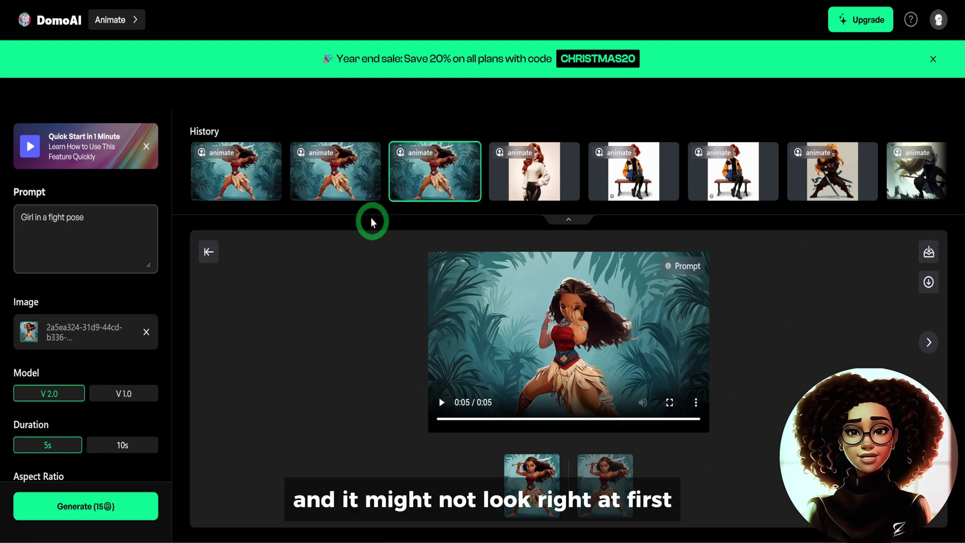
Step: Reopen the second fight-pose animation from the history and play it for comparison
left_click(326, 187)
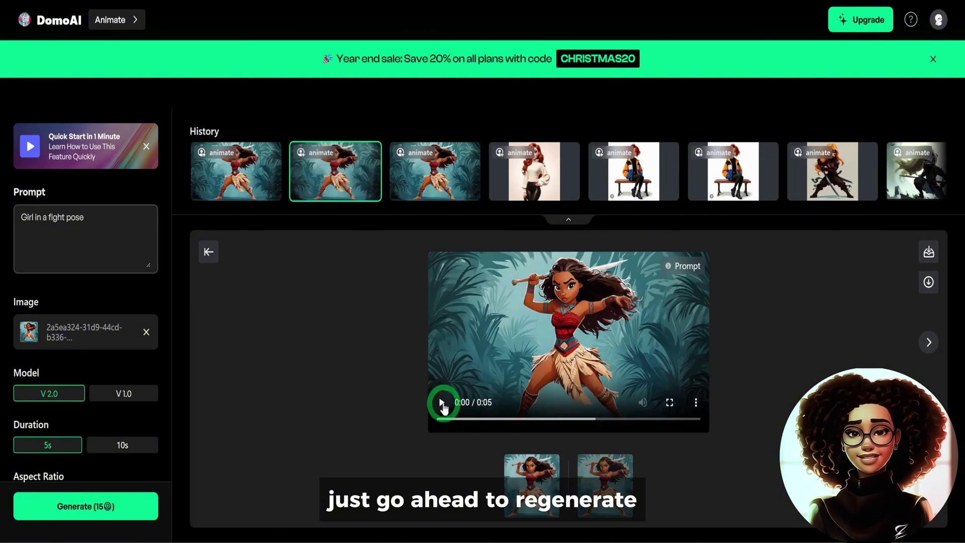
left_click(442, 403)
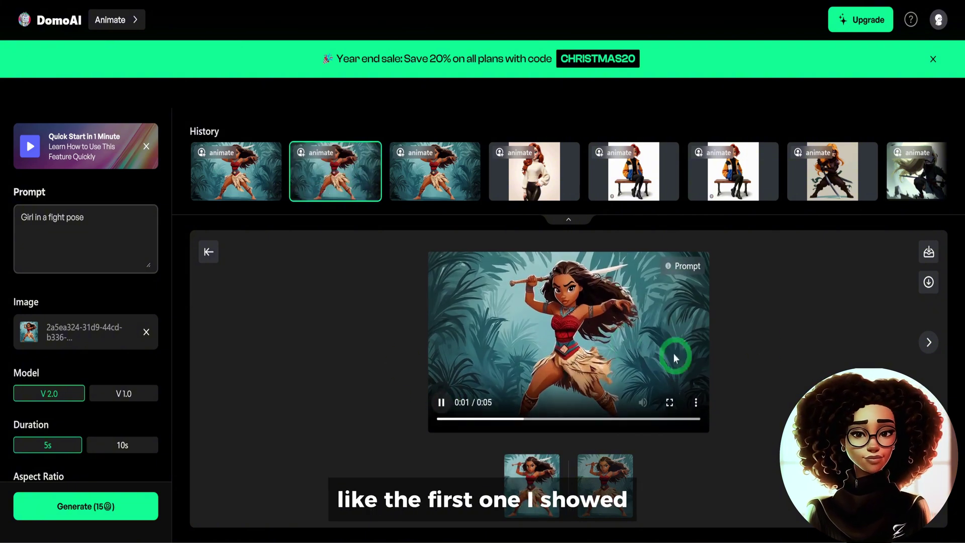
left_click(441, 402)
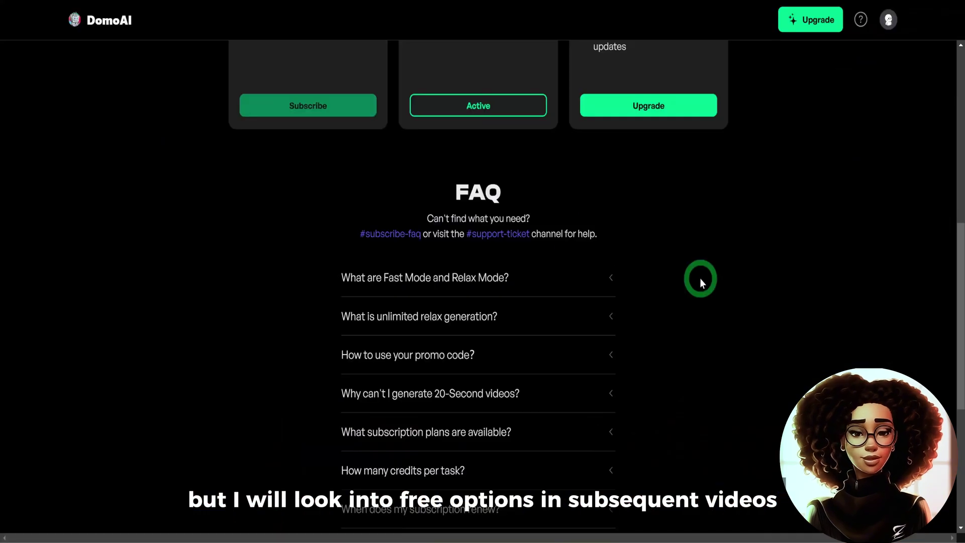
Step: Examine the subscription plans on the pricing page and show their prices with monthly billing
scroll(702, 279, "up", 9)
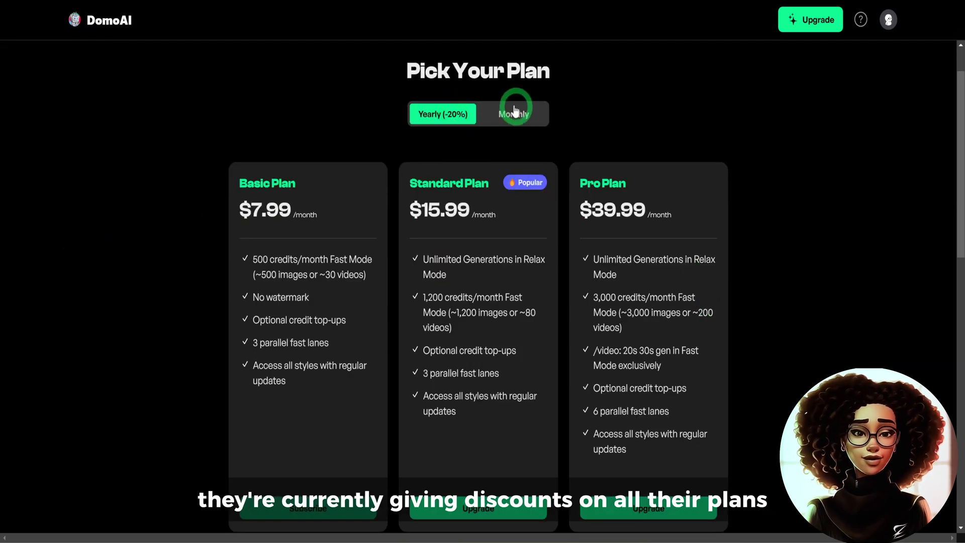
left_click(515, 110)
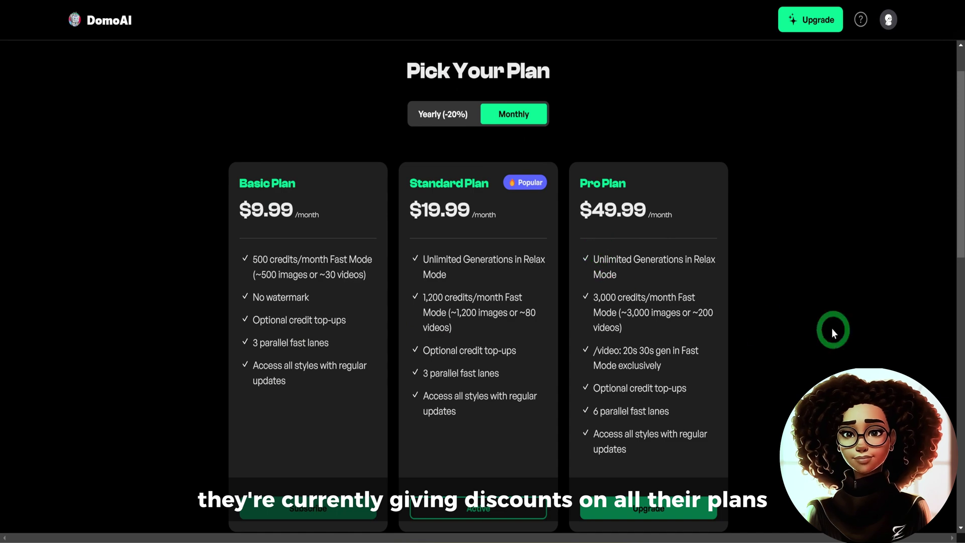